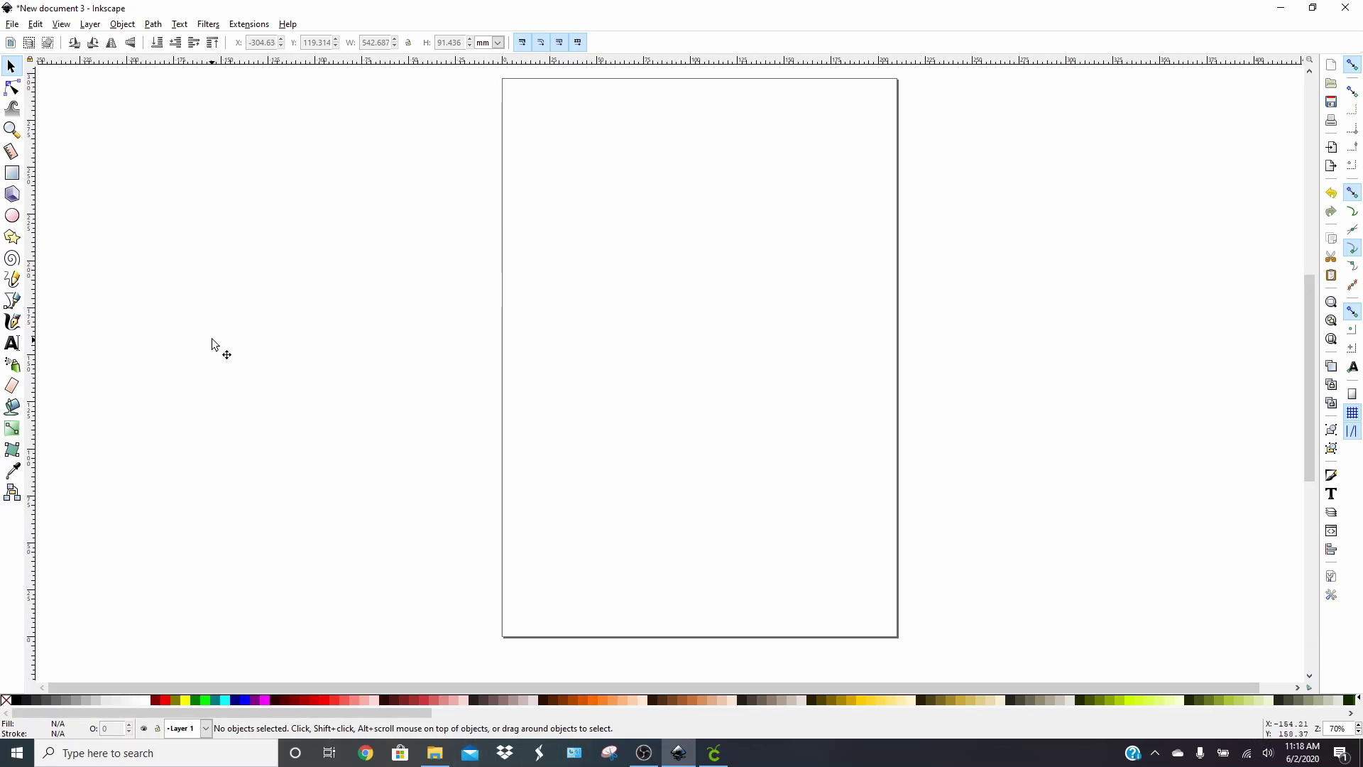
# Type HAKUNA and MATATA on two lines near the top of the page.
pyautogui.click(11, 345)
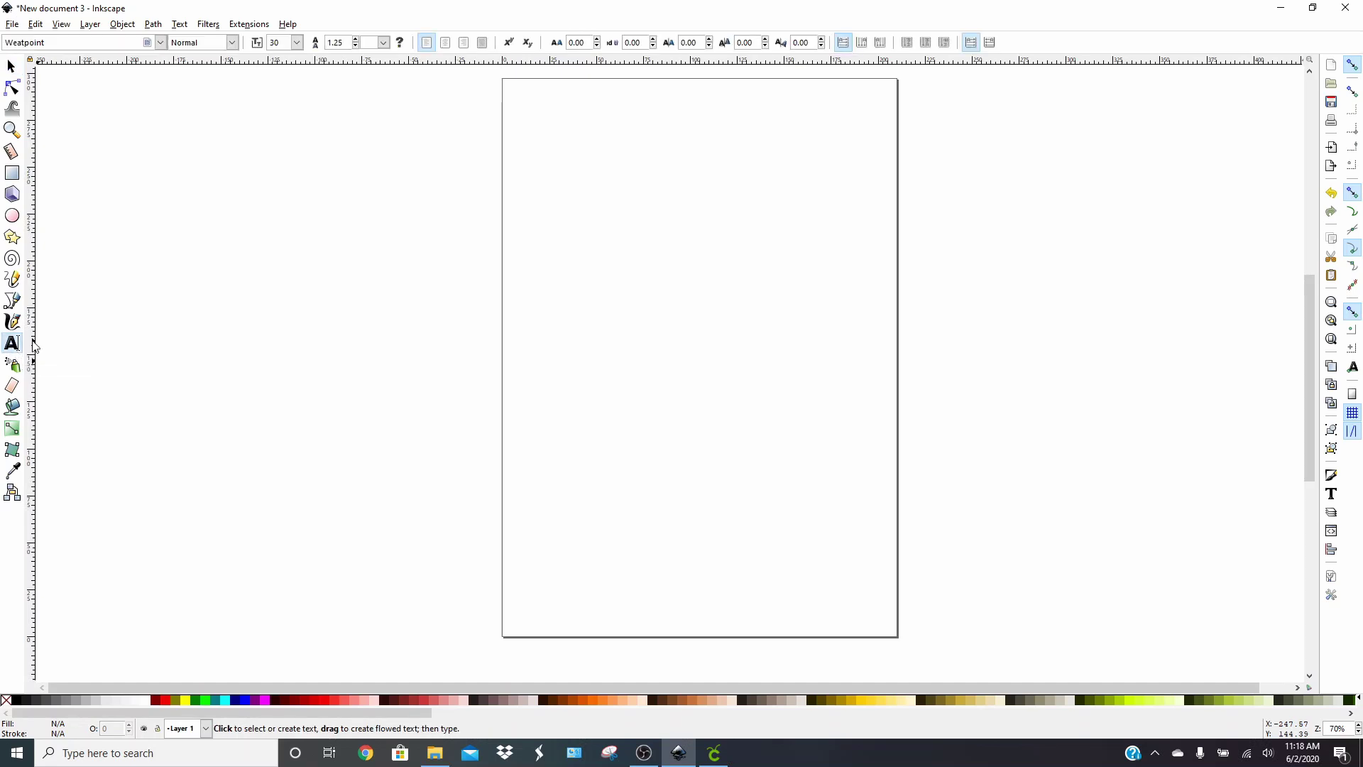
pyautogui.click(547, 175)
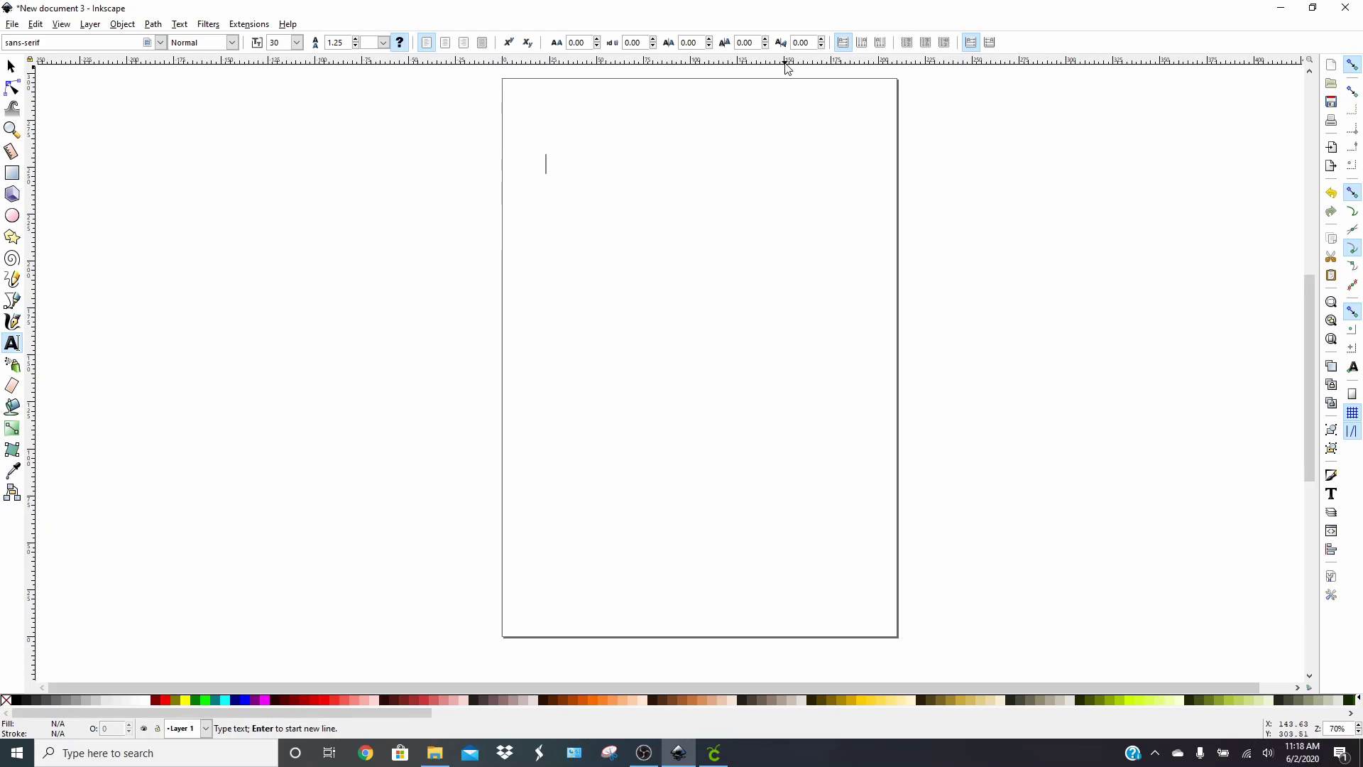
pyautogui.write('HAKUNA')
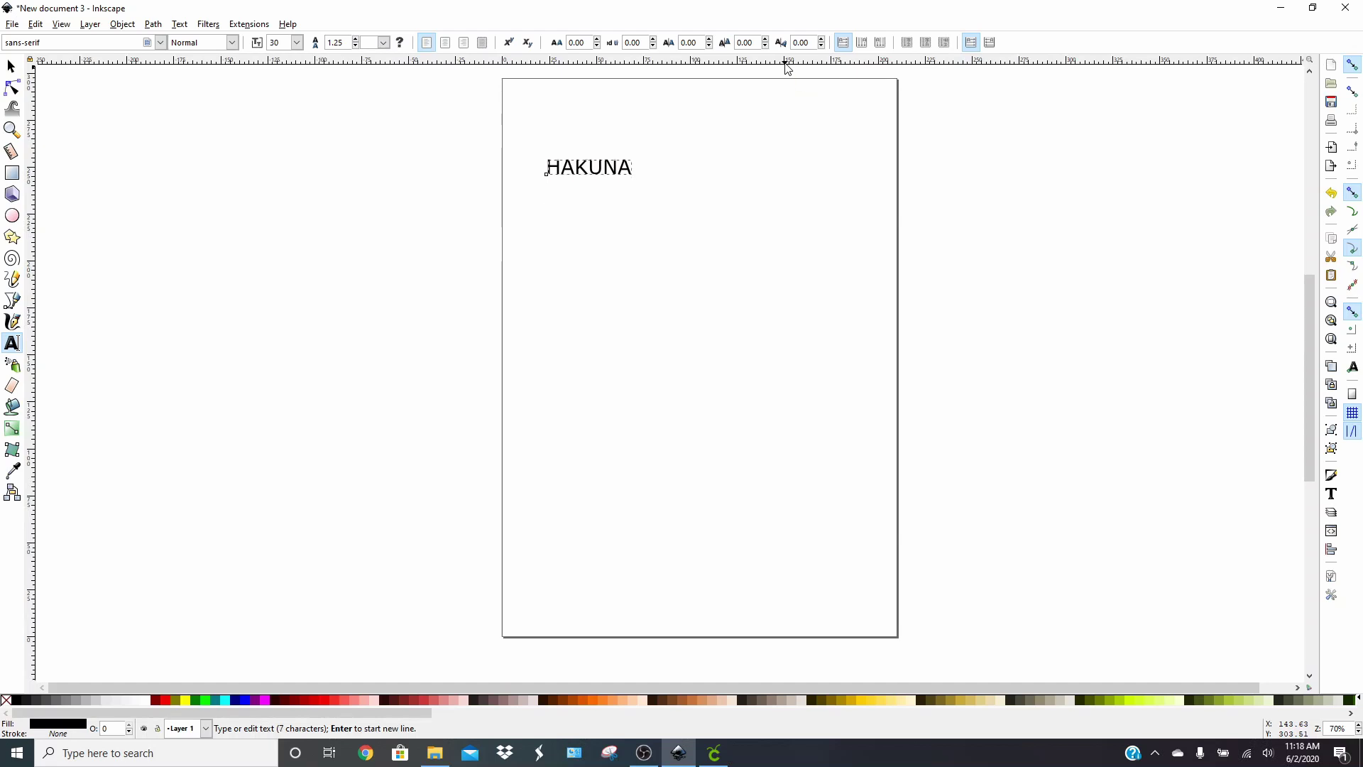
pyautogui.write('MATATA')
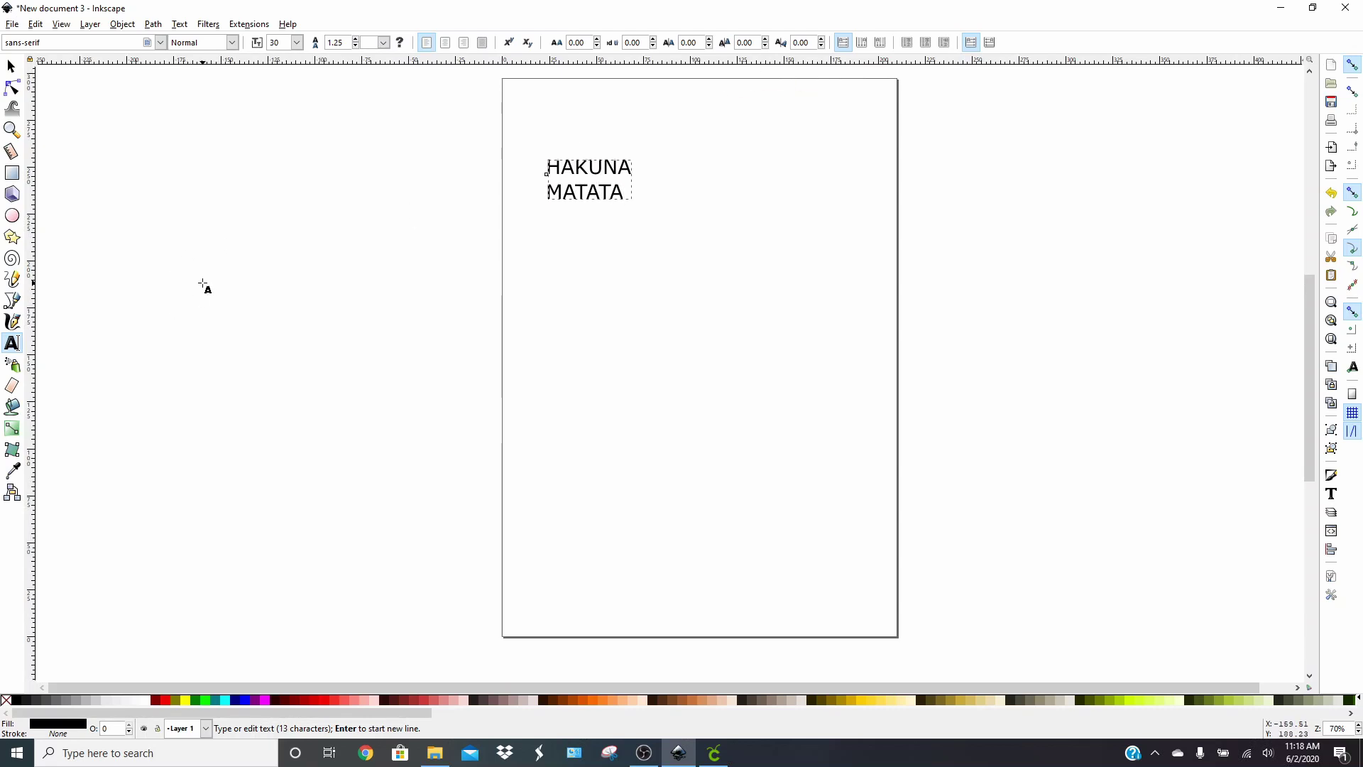
# Set the HAKUNA MATATA text in the Impact font.
pyautogui.click(161, 44)
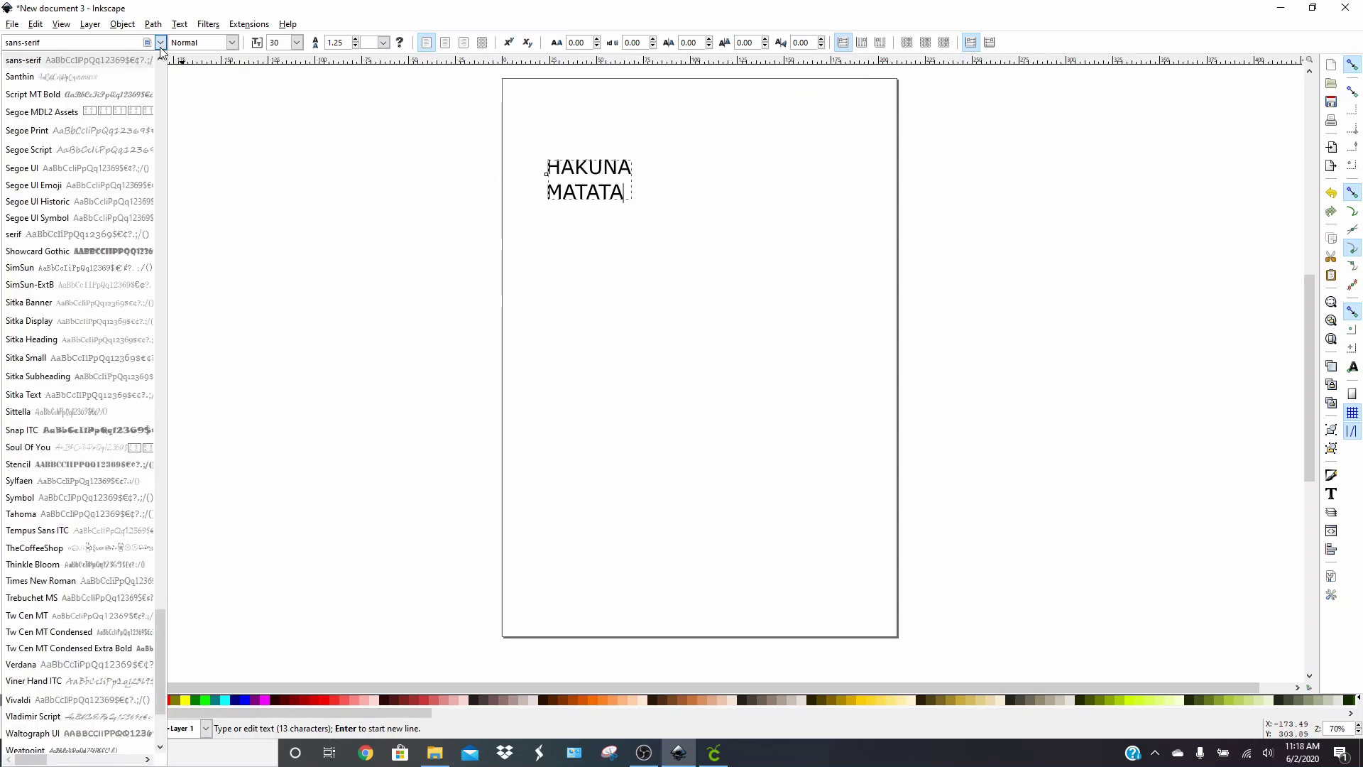
pyautogui.scroll(15, 32, 300)
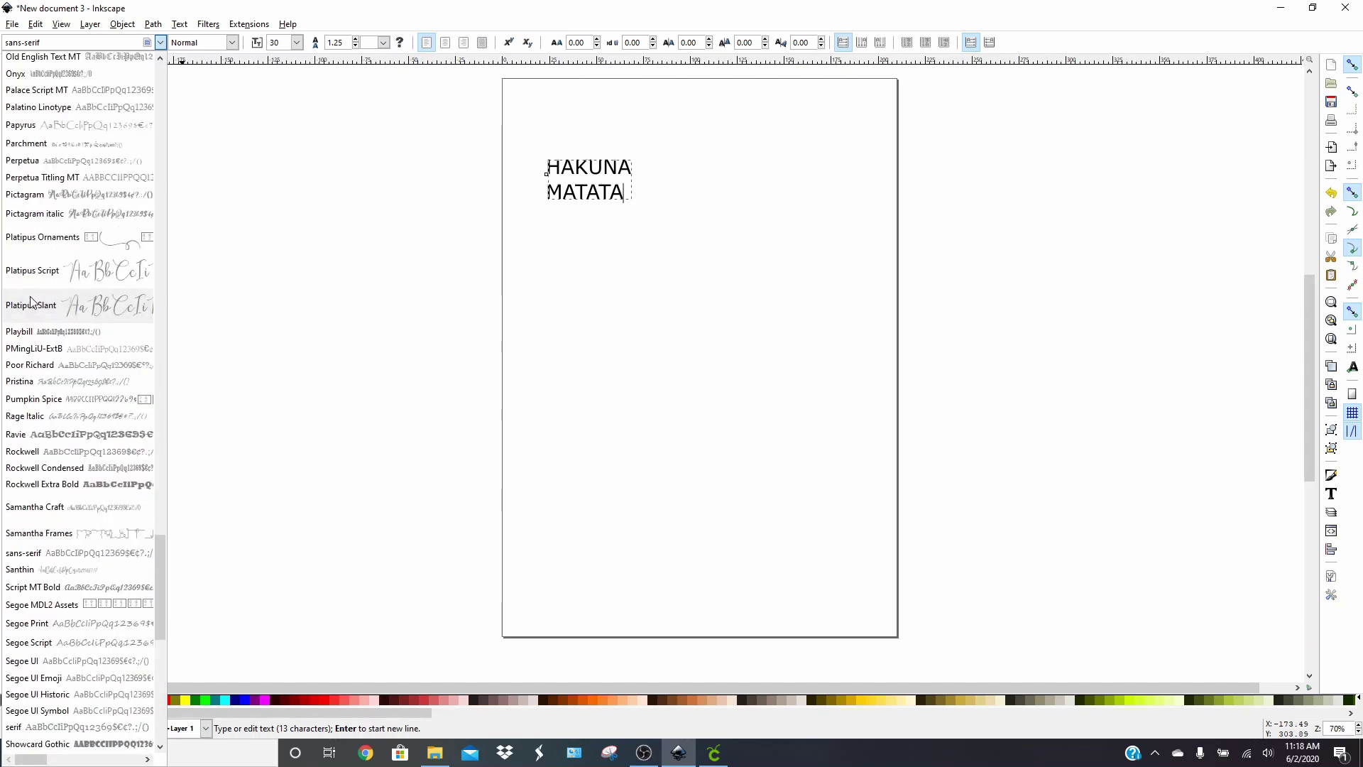
pyautogui.scroll(15, 32, 300)
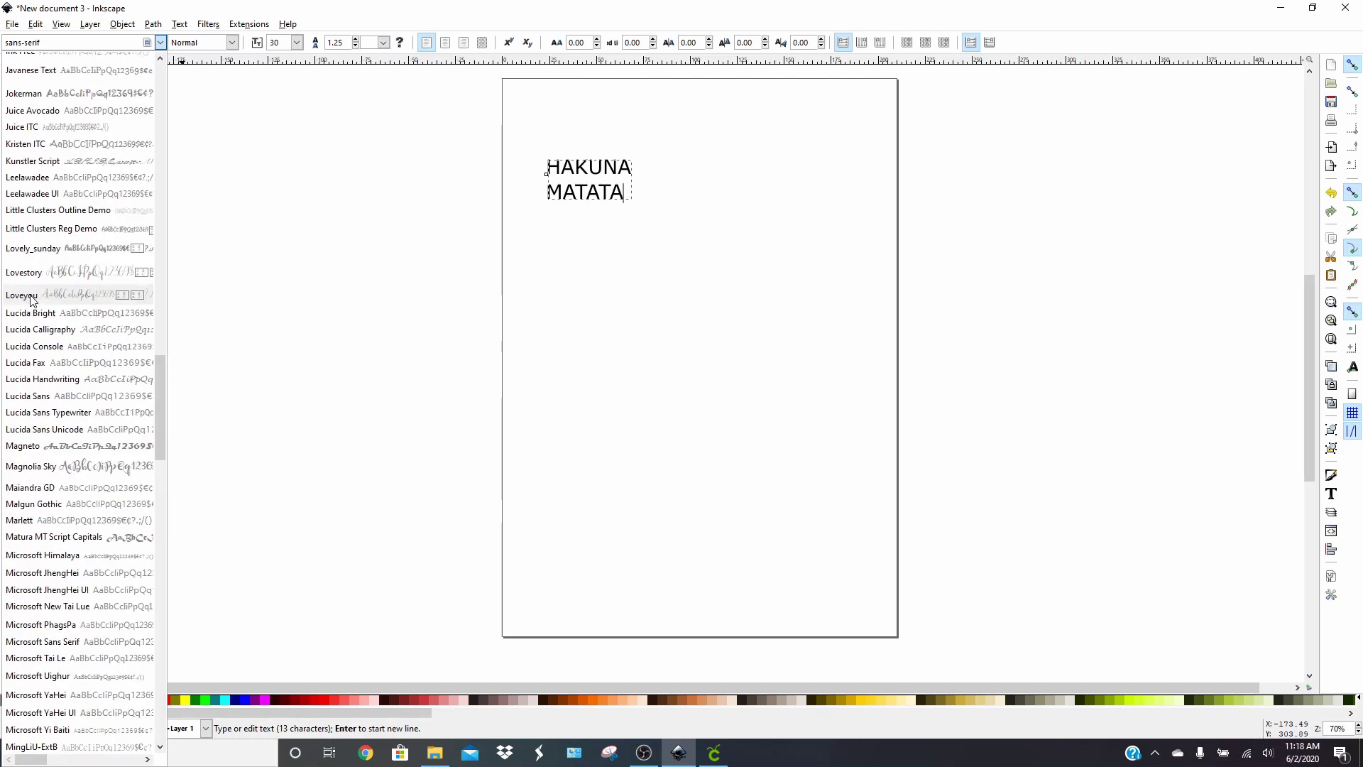
pyautogui.scroll(5, 32, 299)
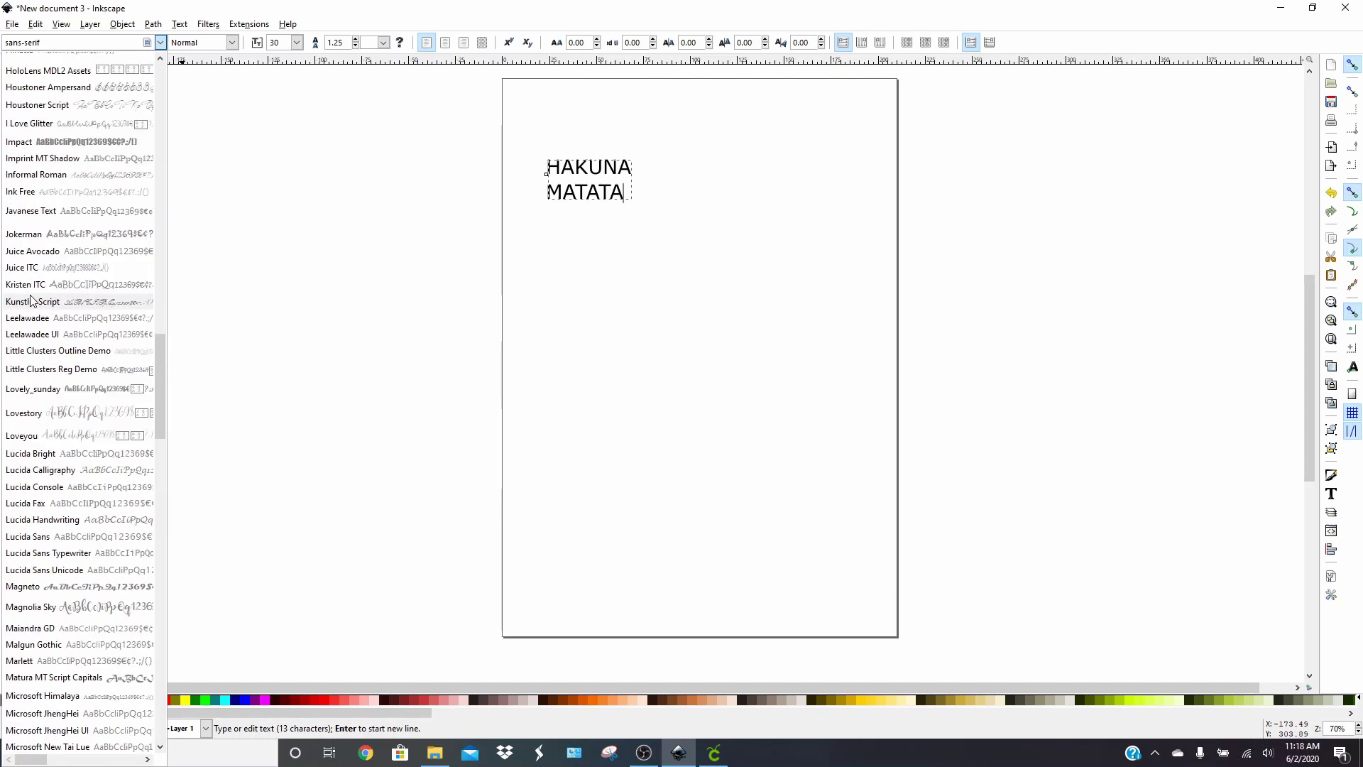
pyautogui.click(66, 147)
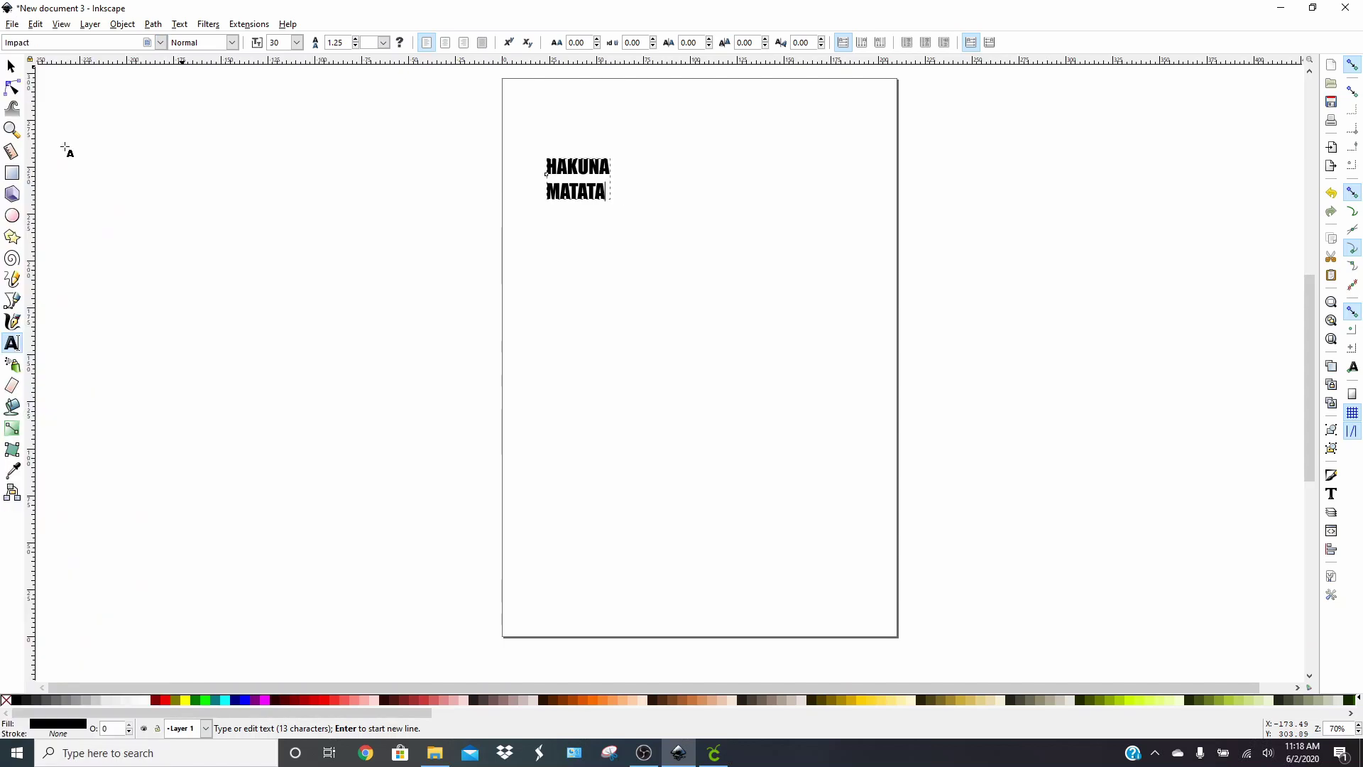
pyautogui.click(13, 71)
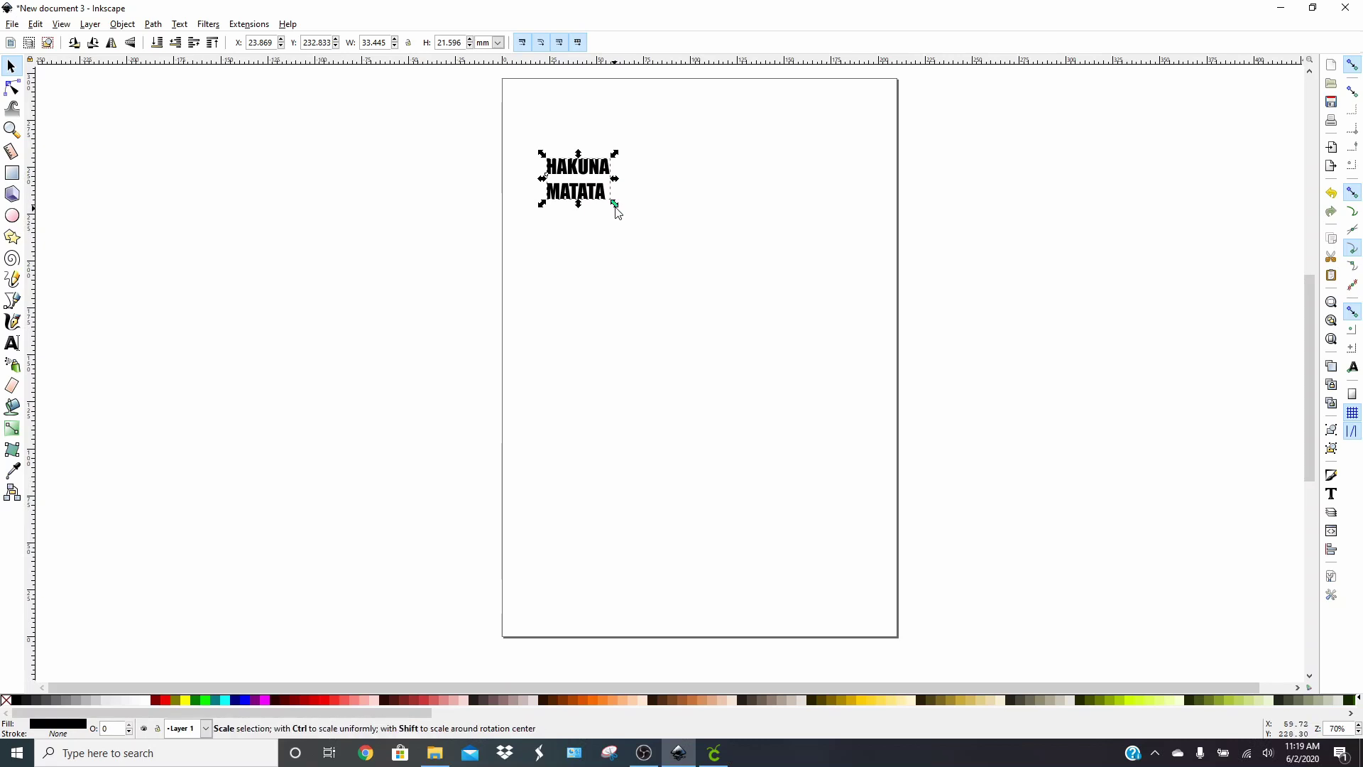
# Scale HAKUNA MATATA up to about 186 × 120 mm, nearly full page width.
pyautogui.moveTo(616, 204); pyautogui.dragTo(907, 406)
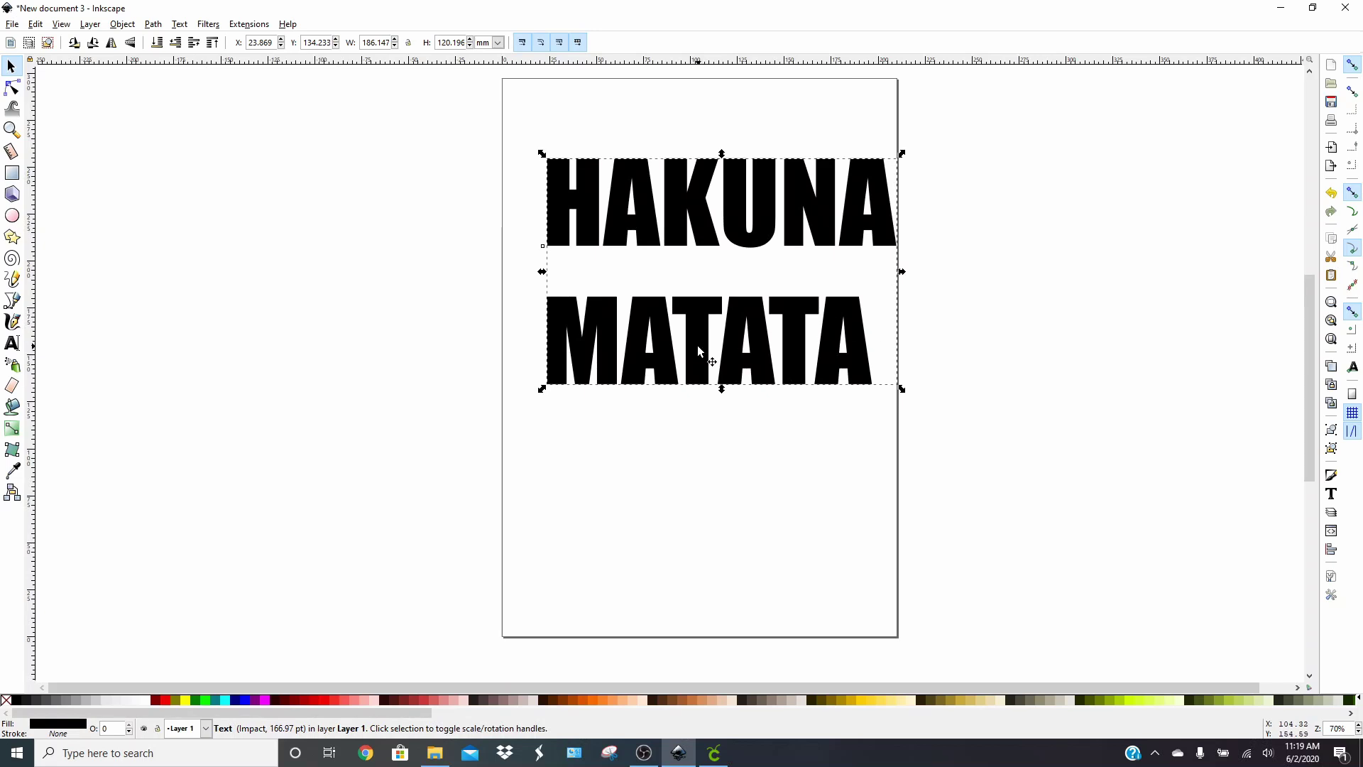
pyautogui.click(517, 361)
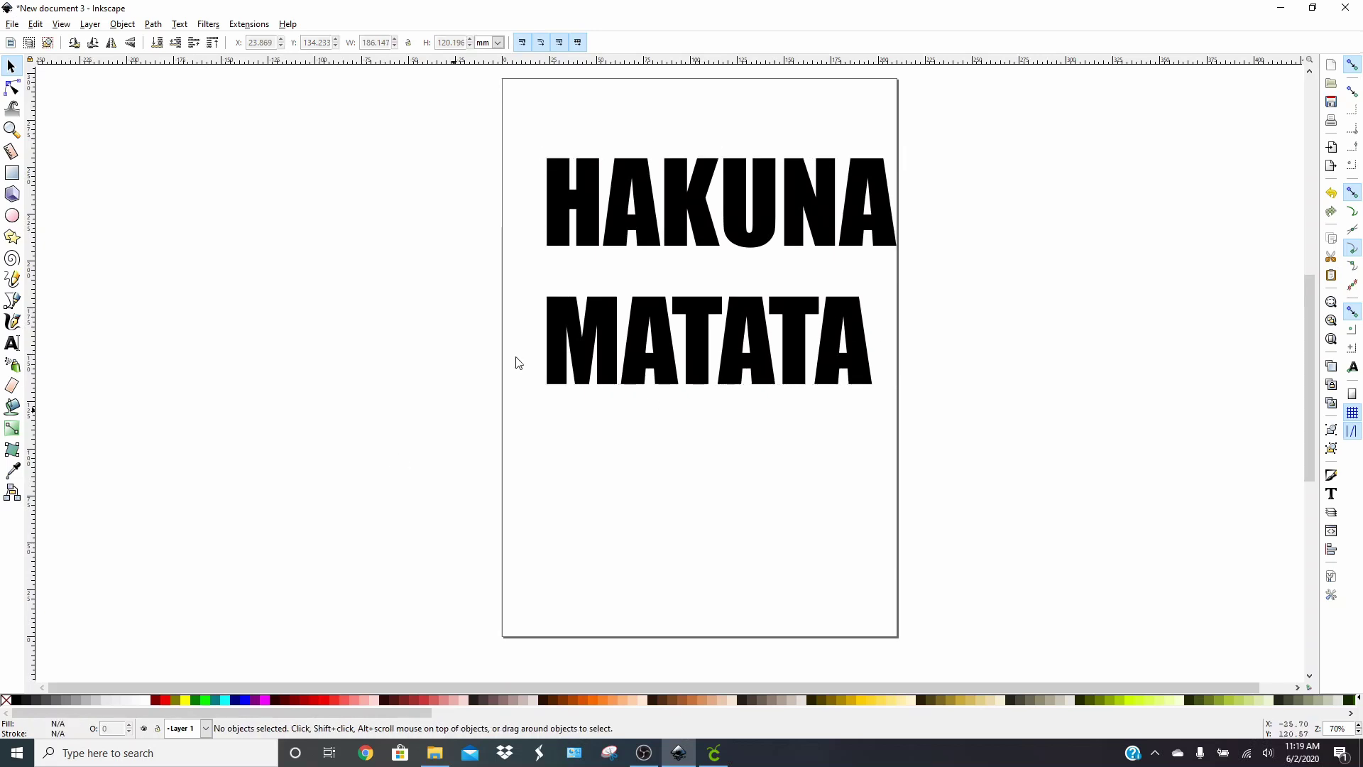
pyautogui.click(711, 200)
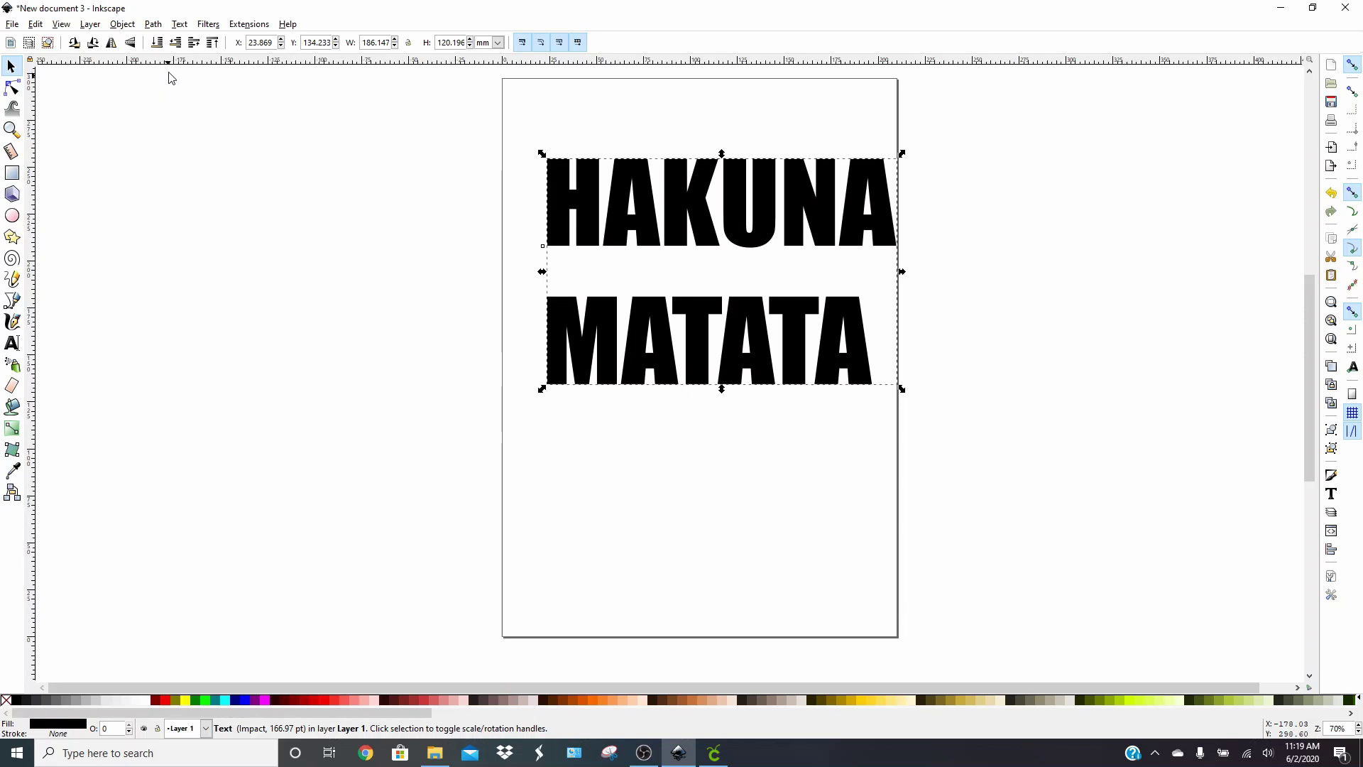
# Convert the text to paths and ungroup it into 12 separate letter shapes.
pyautogui.click(155, 24)
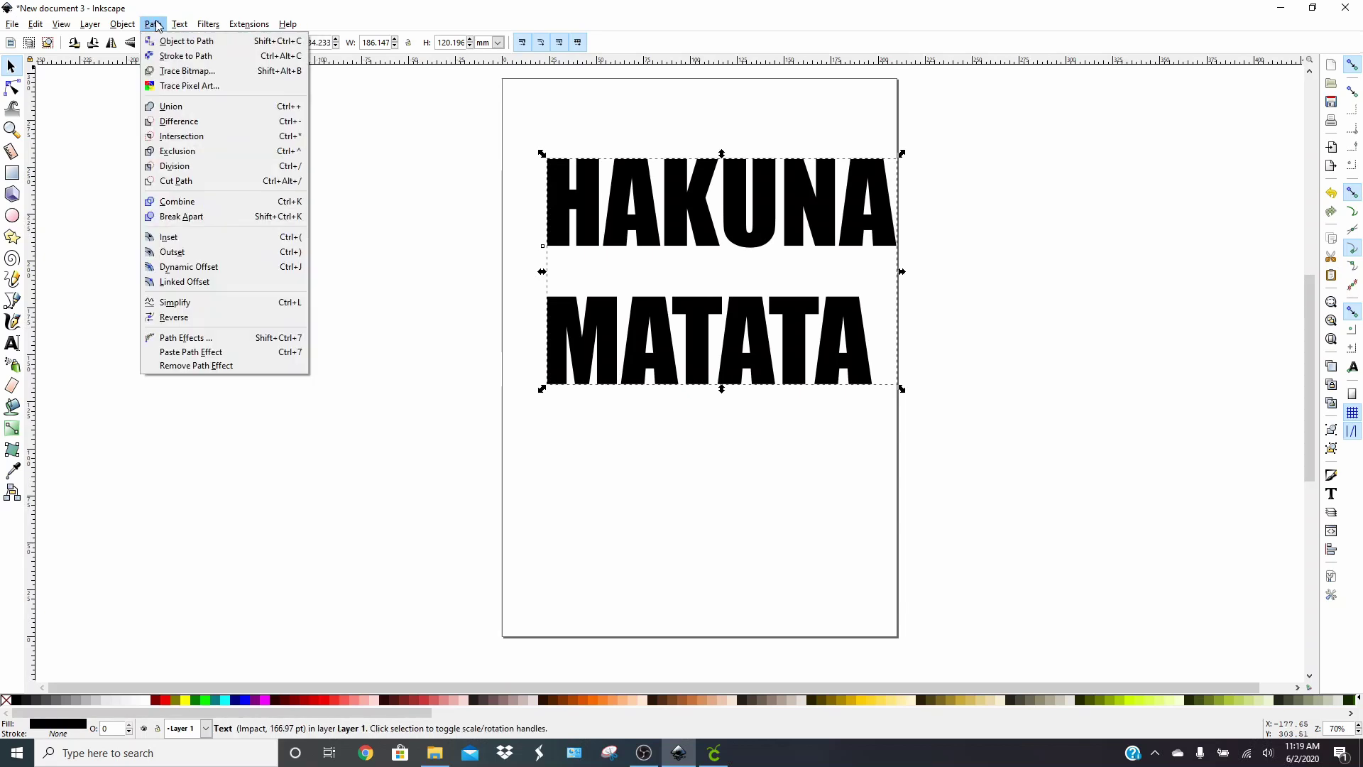
pyautogui.click(158, 41)
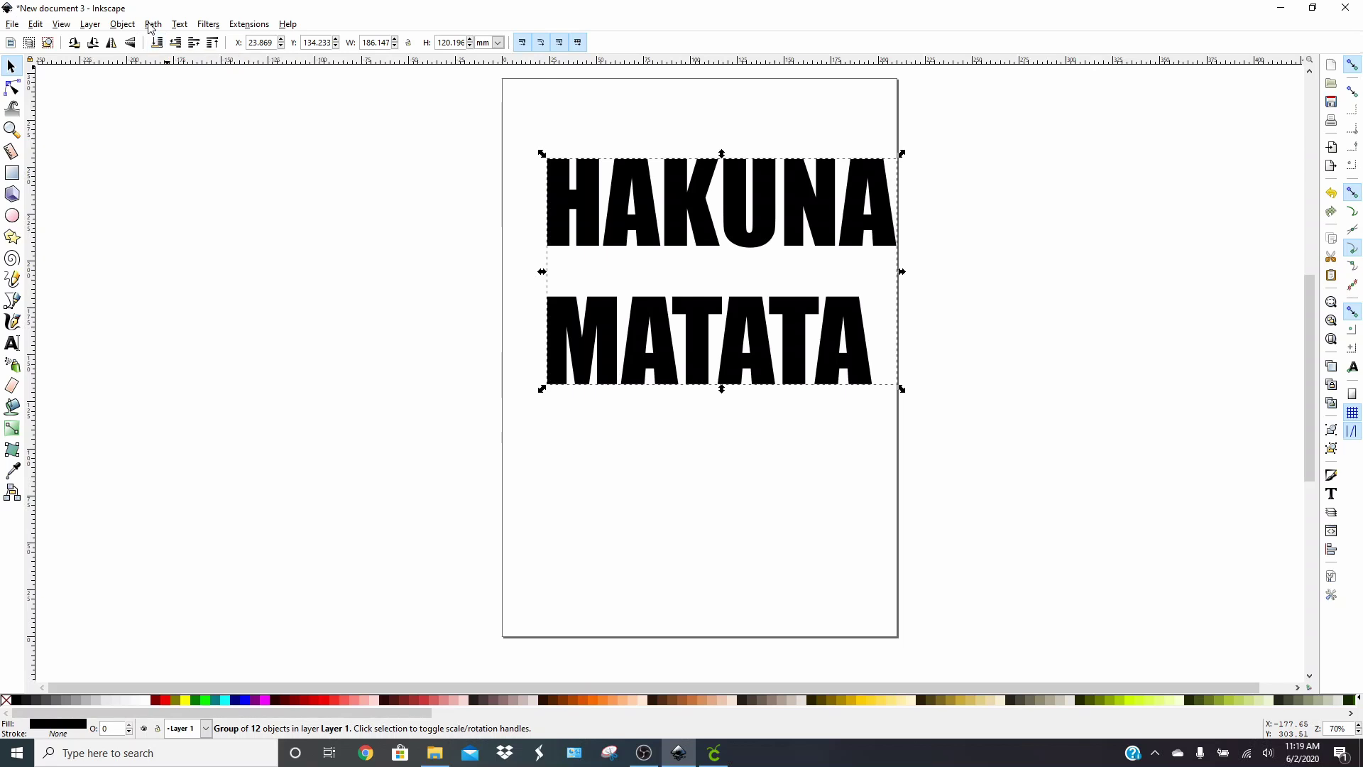
pyautogui.click(151, 25)
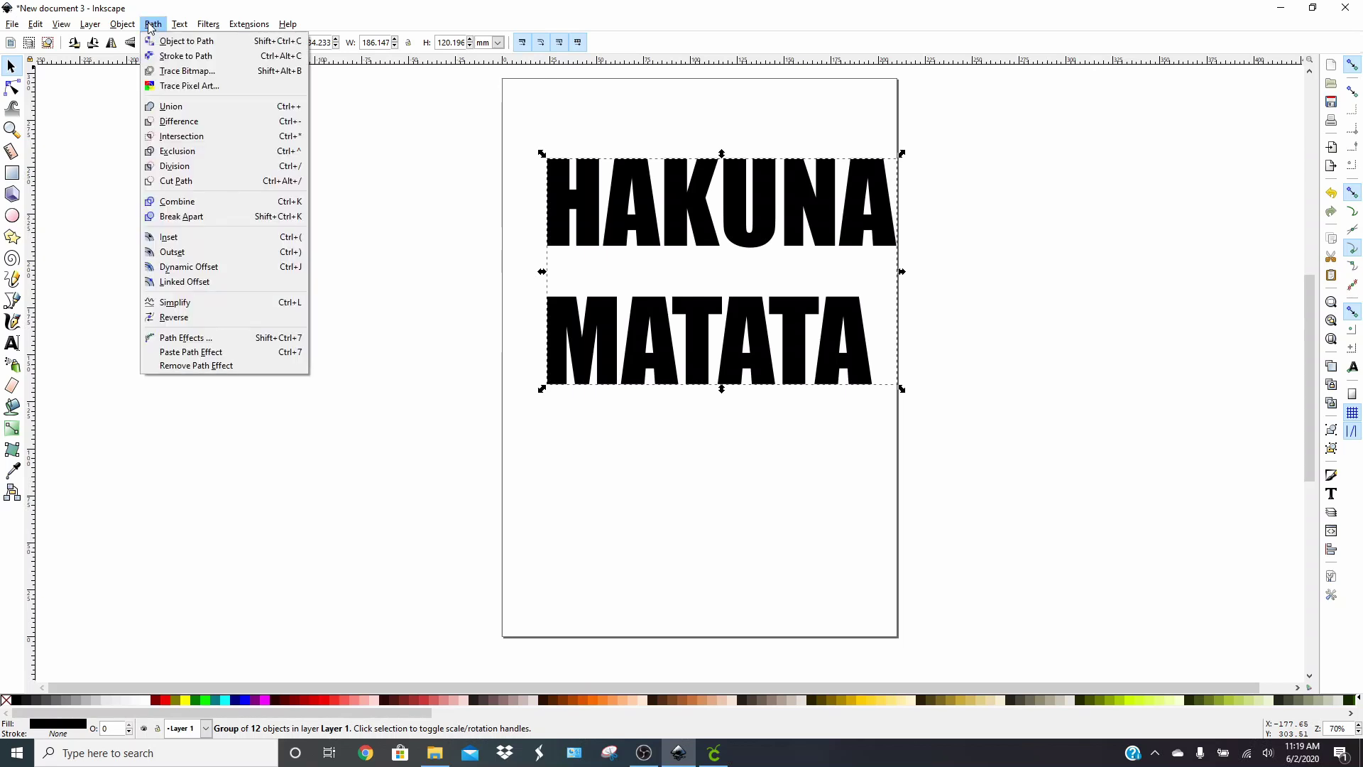
pyautogui.moveTo(132, 26)
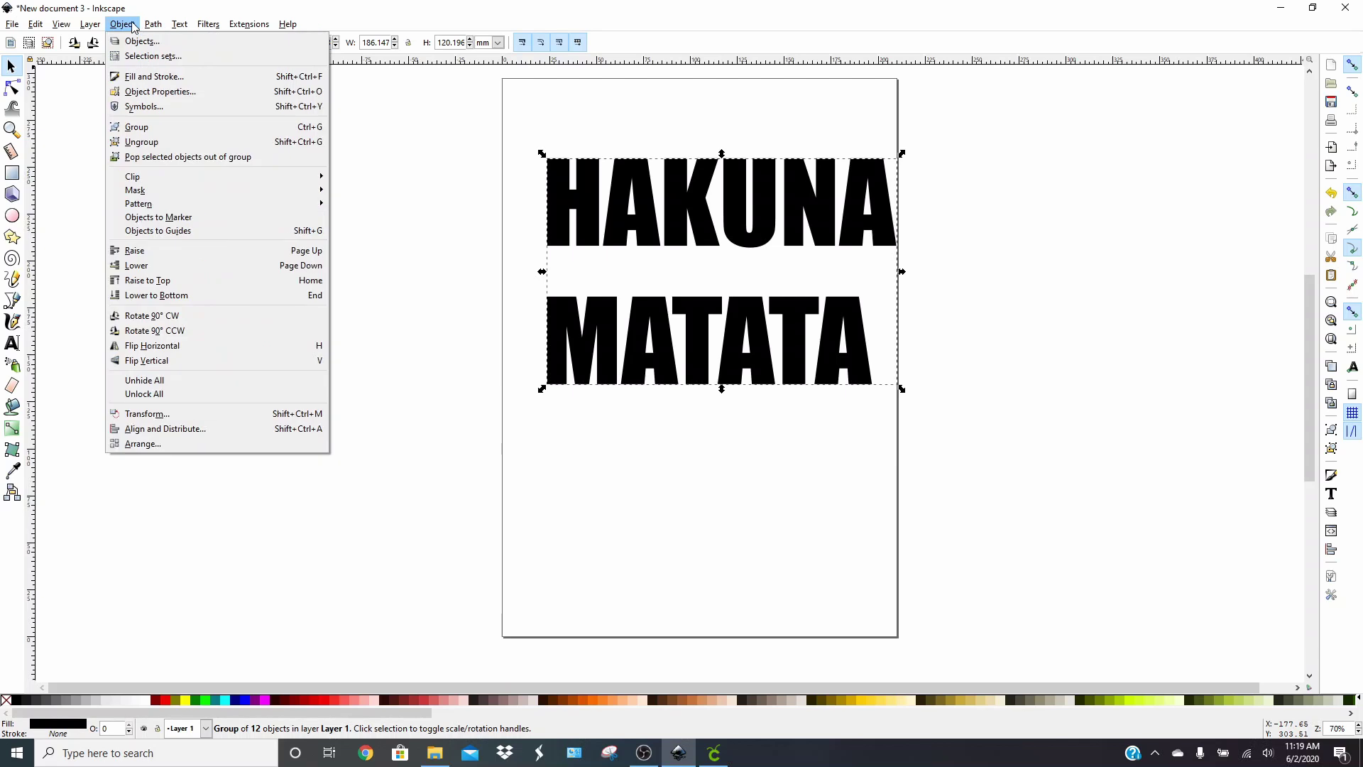
pyautogui.click(120, 143)
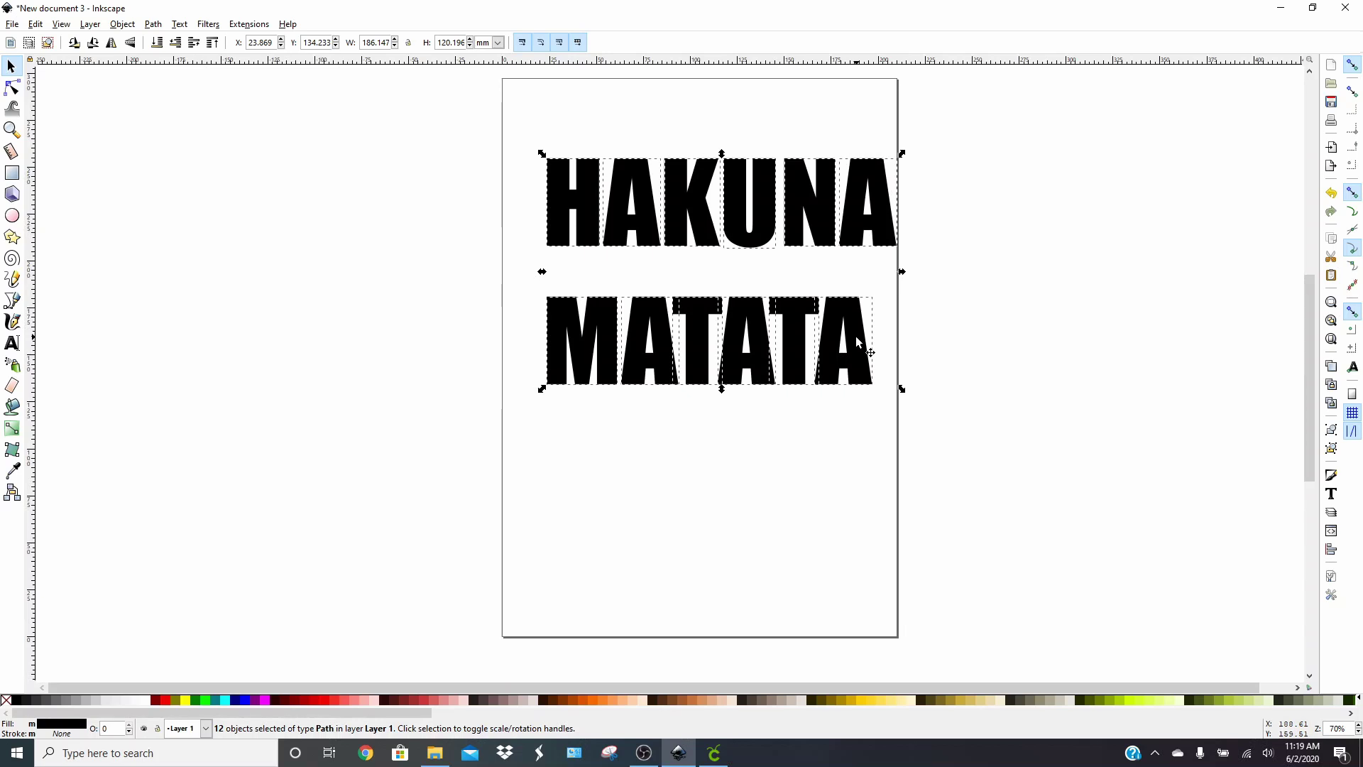
# Move the six MATATA letters up snugly beneath HAKUNA, with snapping turned off.
pyautogui.click(725, 552)
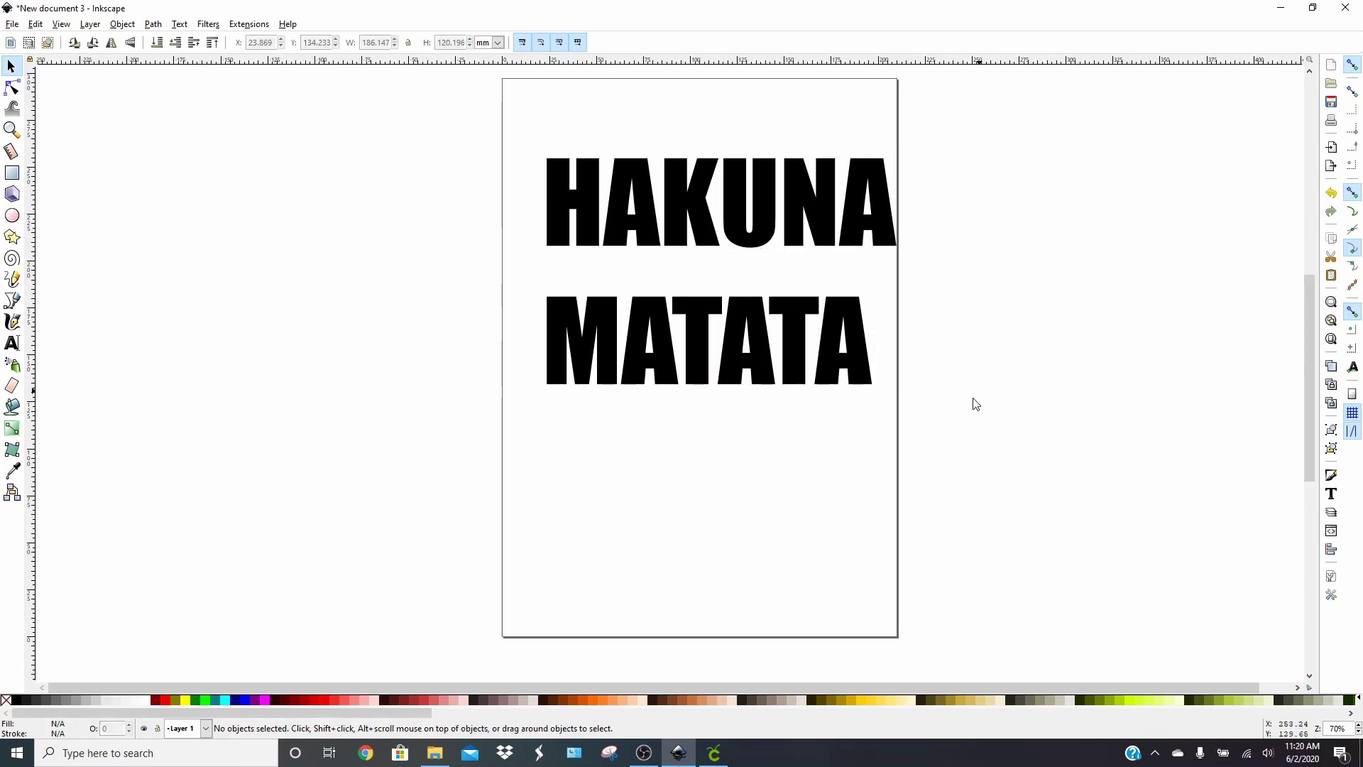
pyautogui.moveTo(926, 428); pyautogui.dragTo(525, 291)
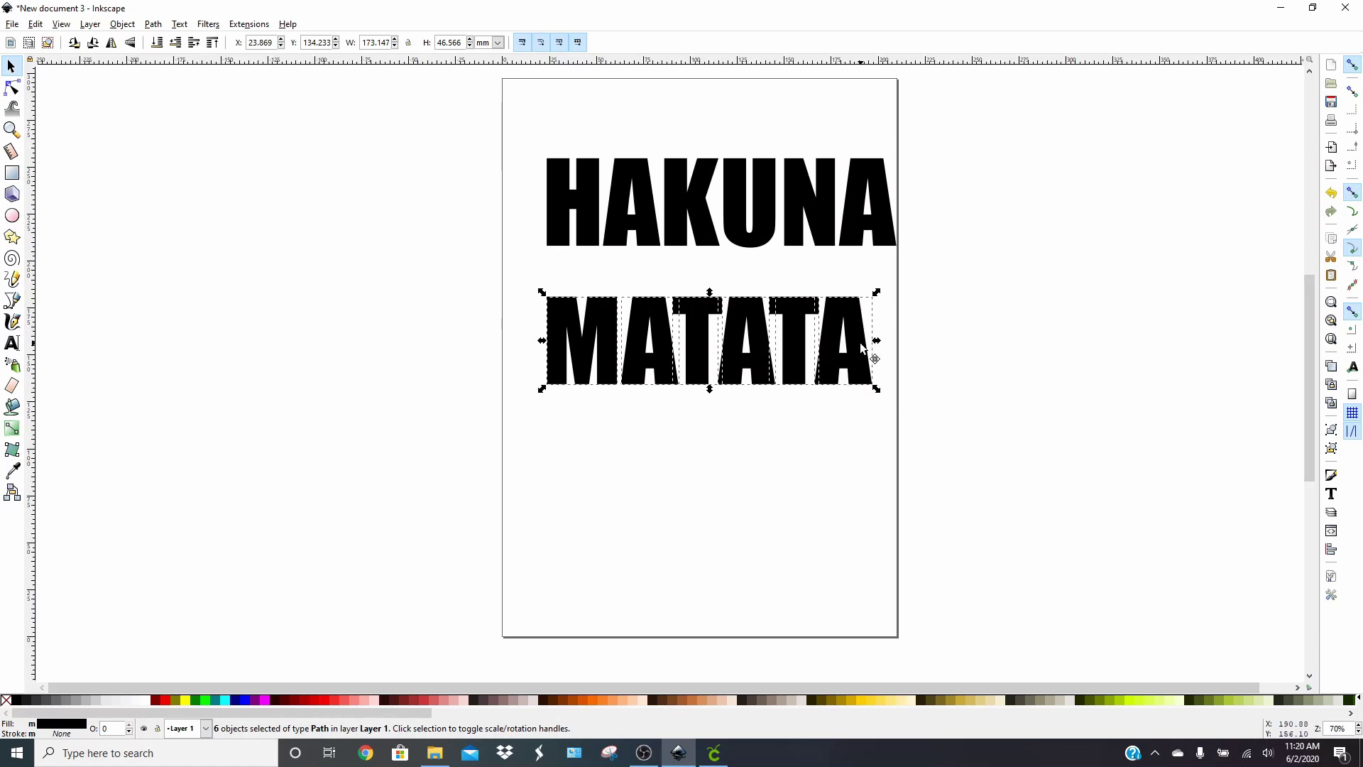
pyautogui.moveTo(861, 345); pyautogui.dragTo(872, 305)
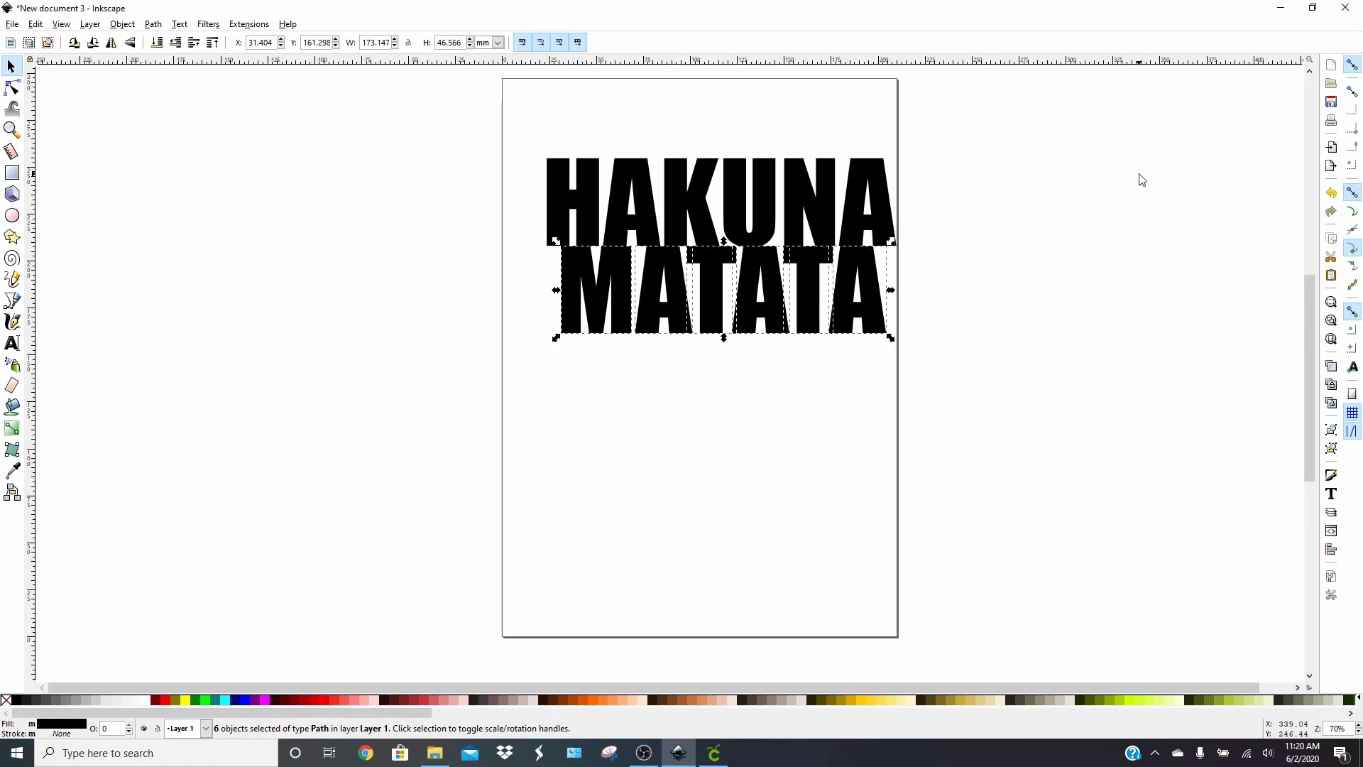
pyautogui.click(1351, 64)
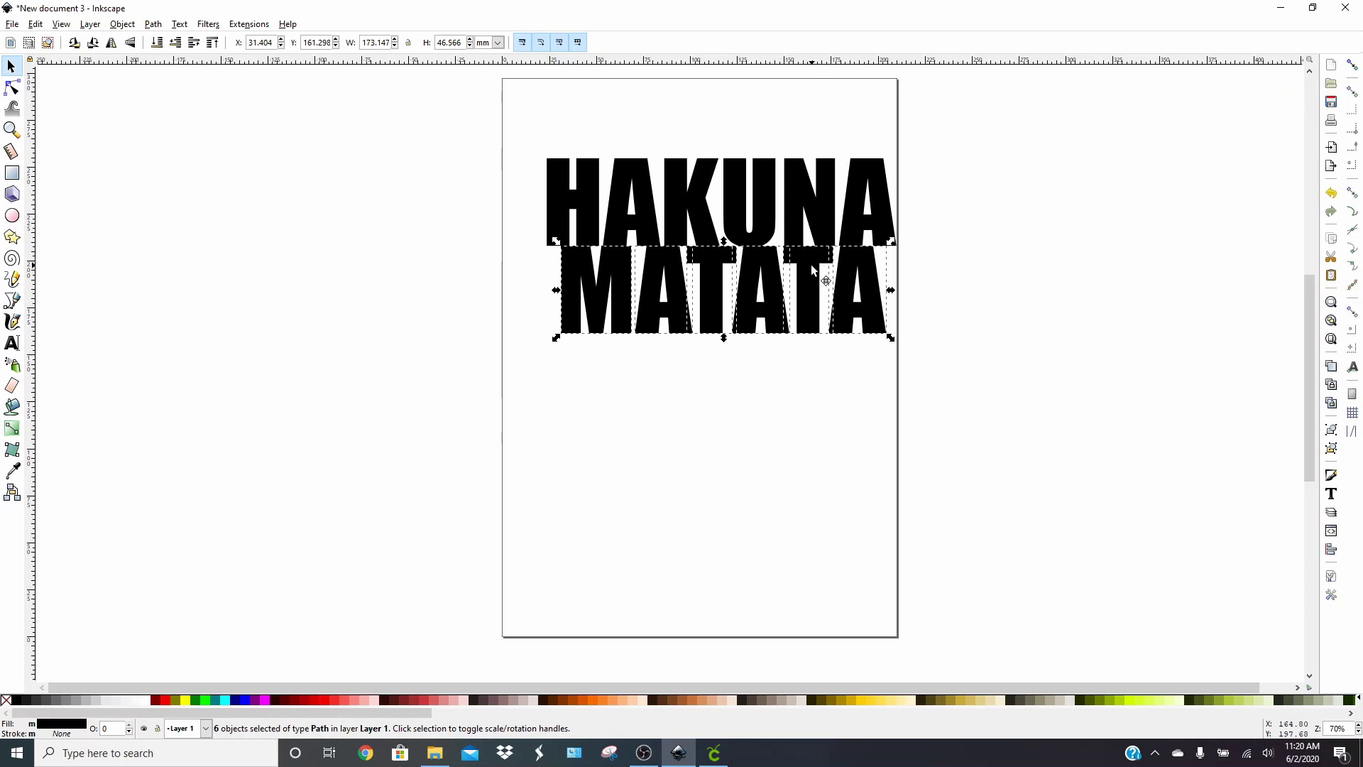
pyautogui.moveTo(815, 263); pyautogui.dragTo(808, 267)
pyautogui.click(735, 444)
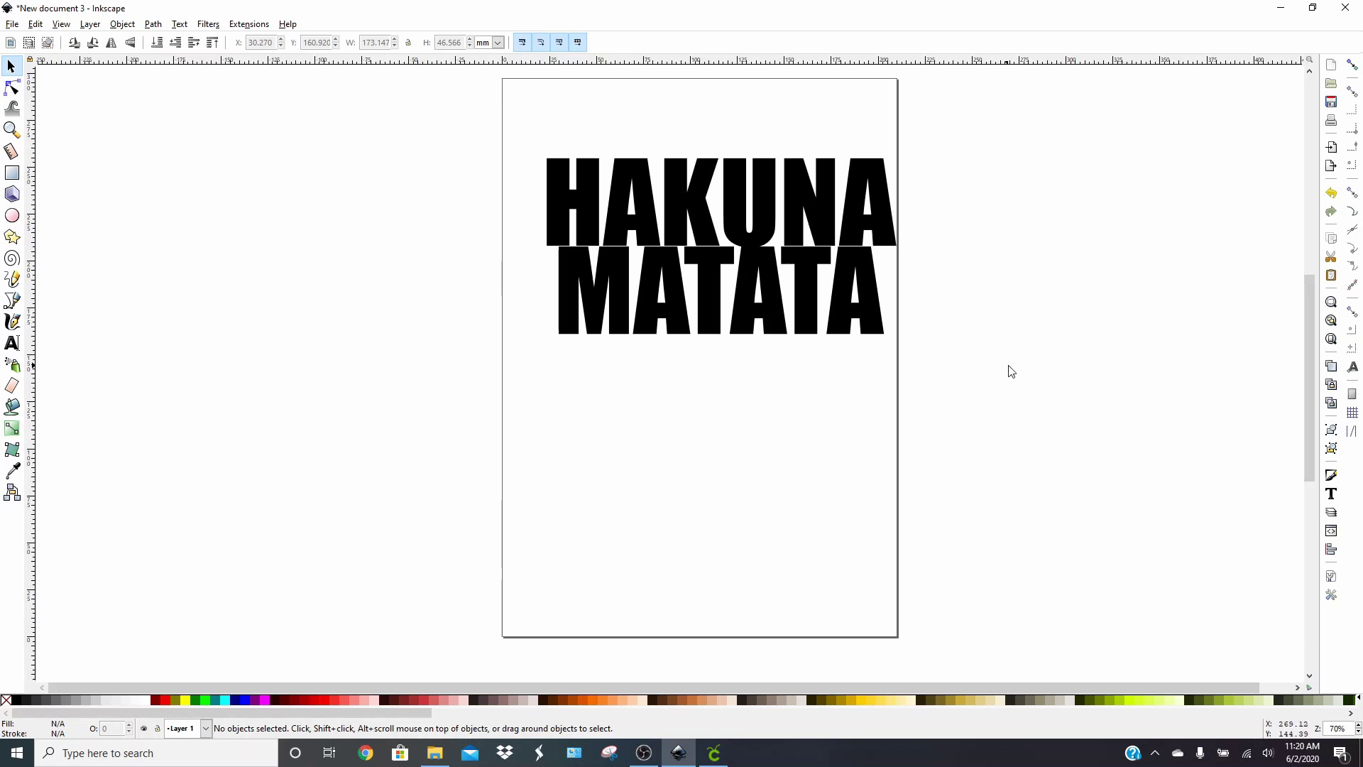
# Union all twelve letters into one path and shift it toward the page centre.
pyautogui.moveTo(1014, 365); pyautogui.dragTo(462, 138)
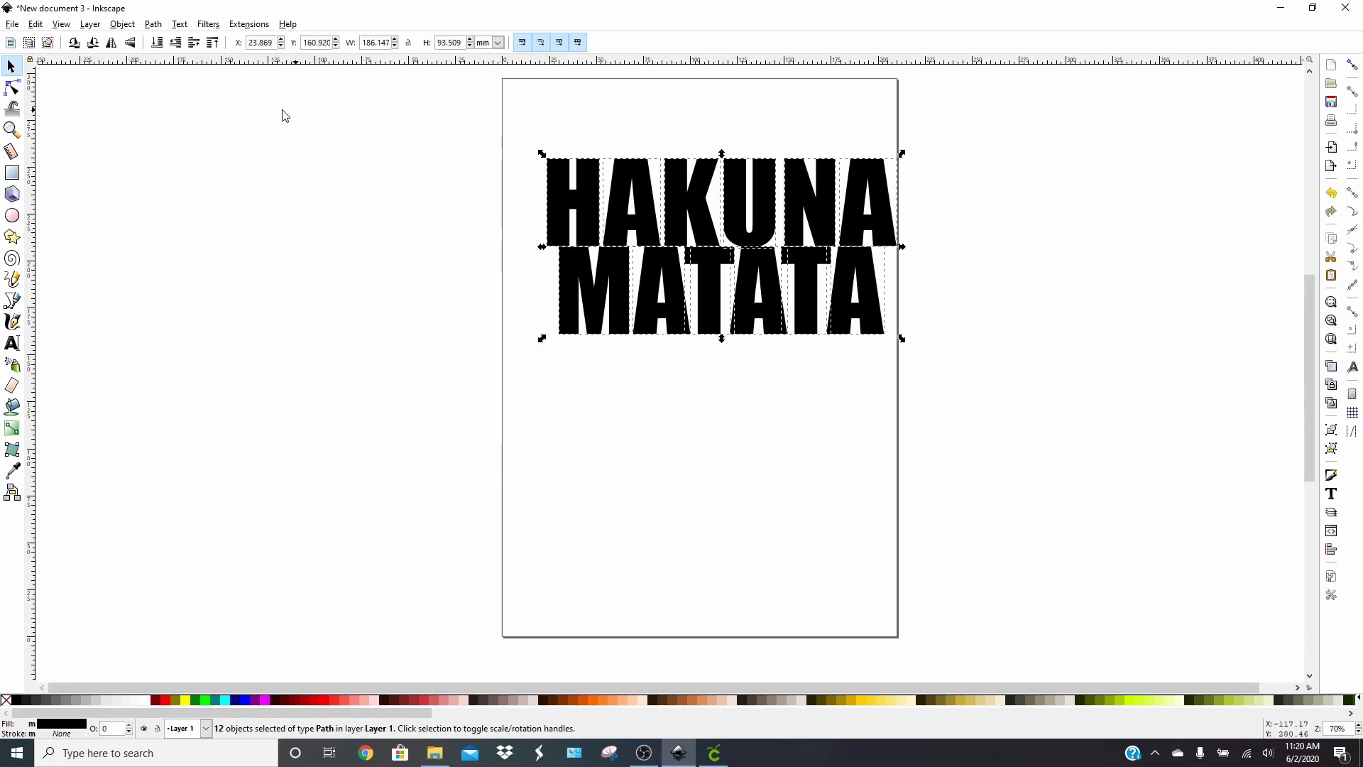
pyautogui.click(153, 25)
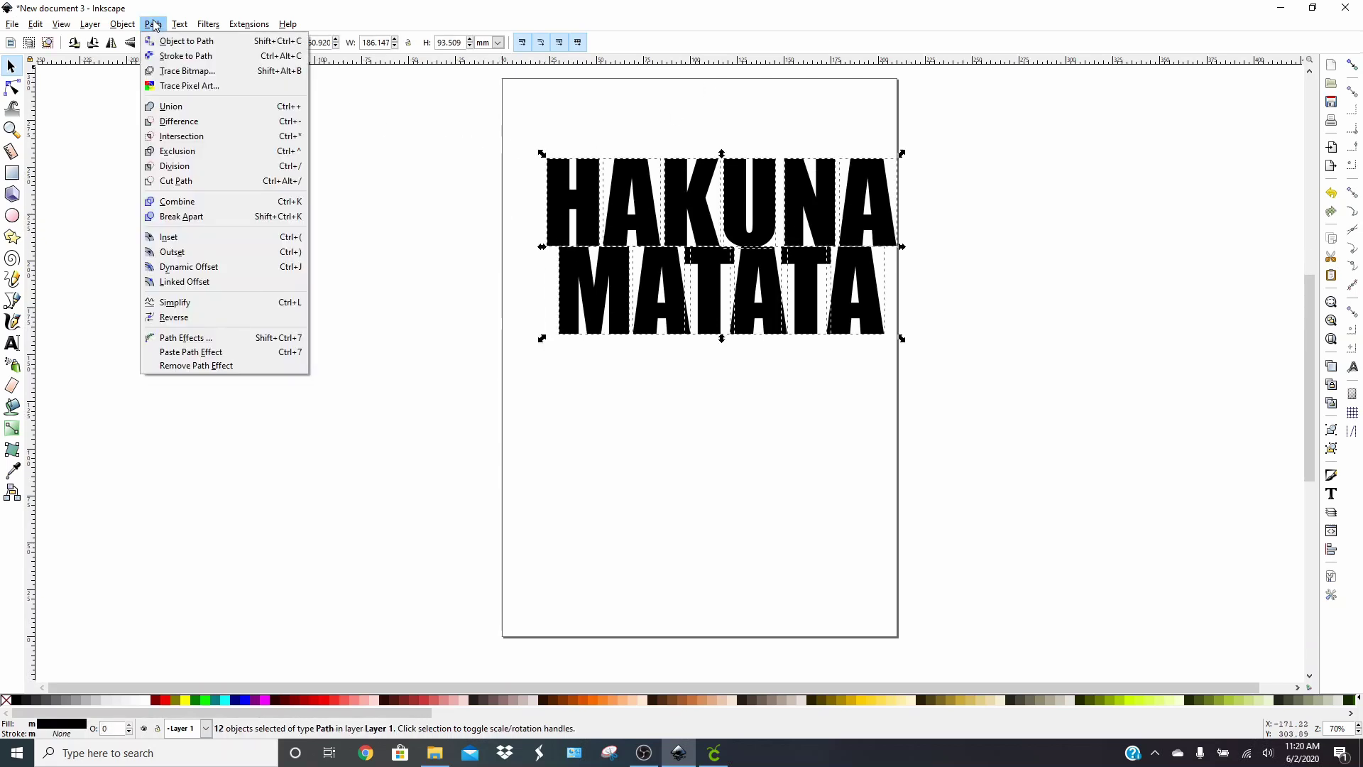
pyautogui.click(163, 106)
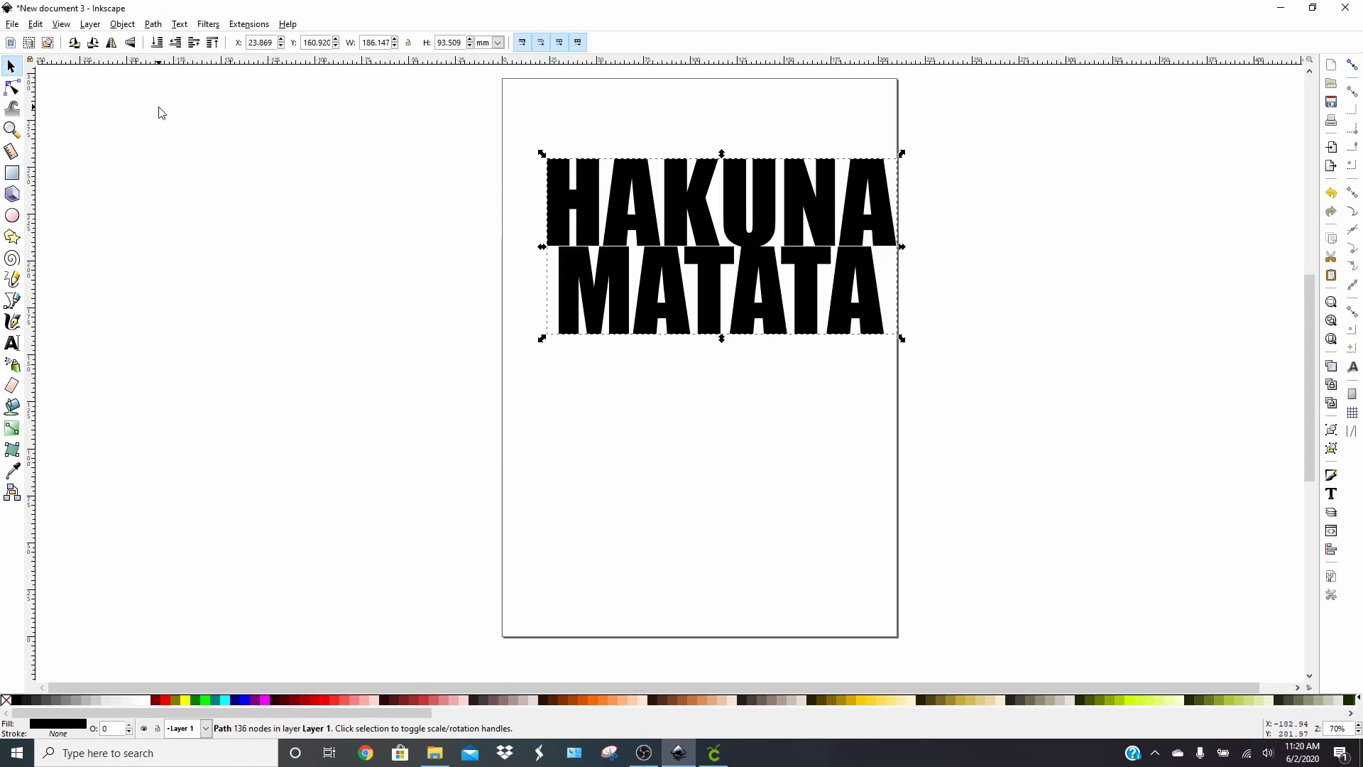
pyautogui.moveTo(754, 223); pyautogui.dragTo(735, 232)
pyautogui.click(575, 147)
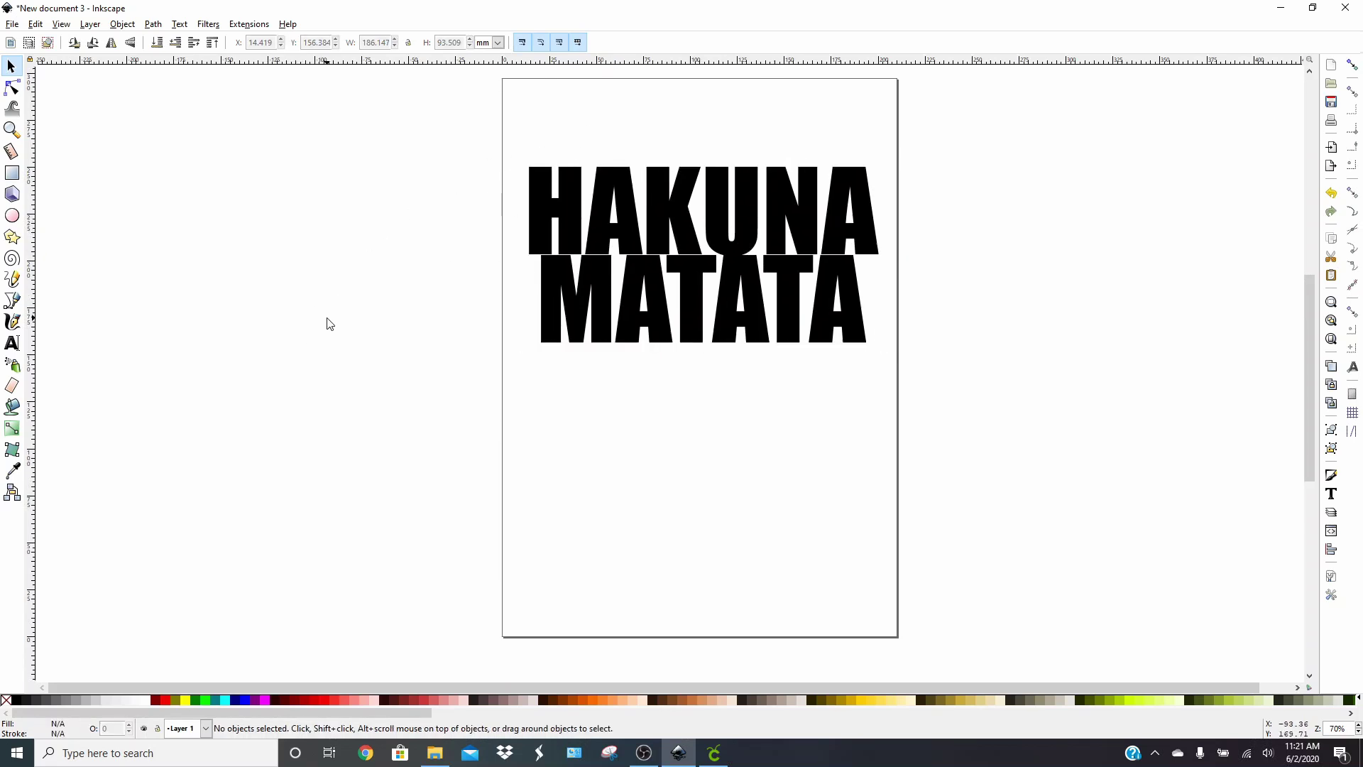
# Type 'It means no worries' below the title and set it in the Westpoint script font.
pyautogui.click(12, 344)
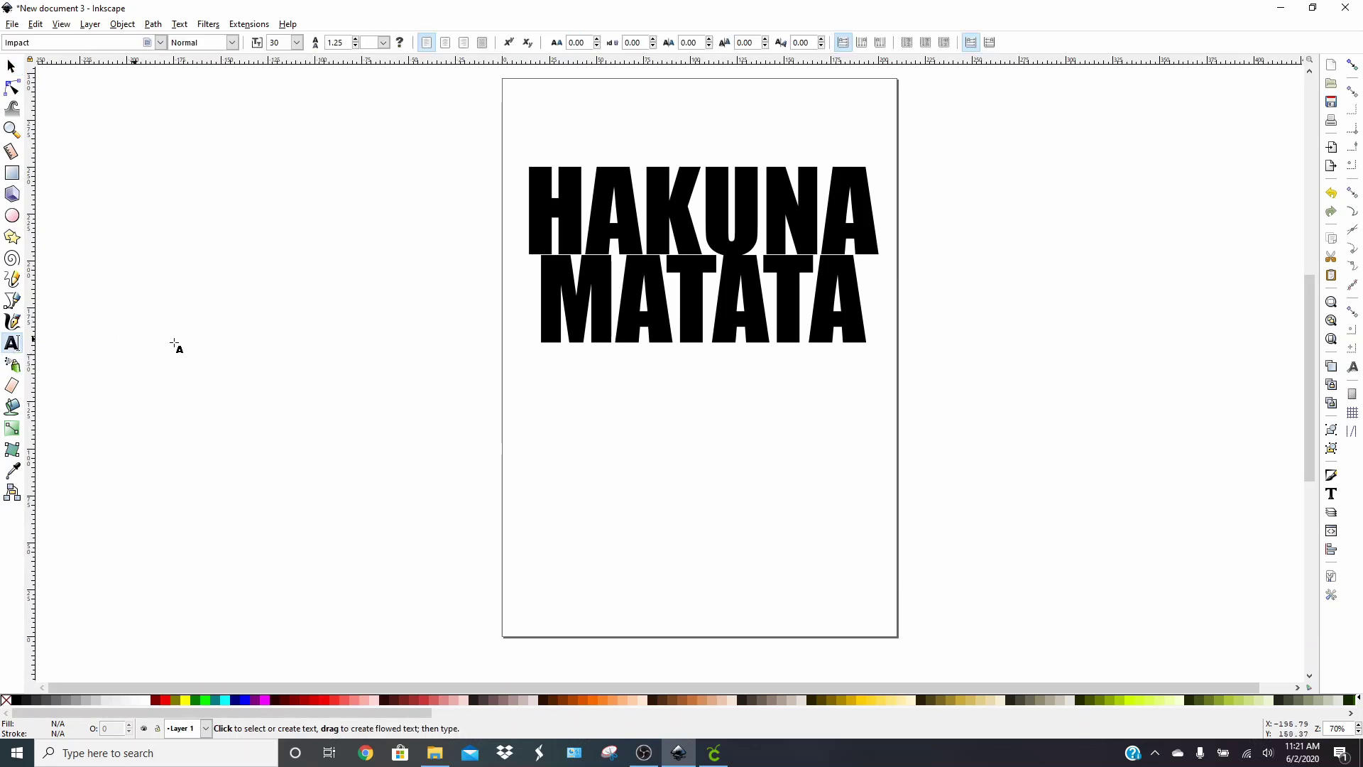
pyautogui.click(539, 456)
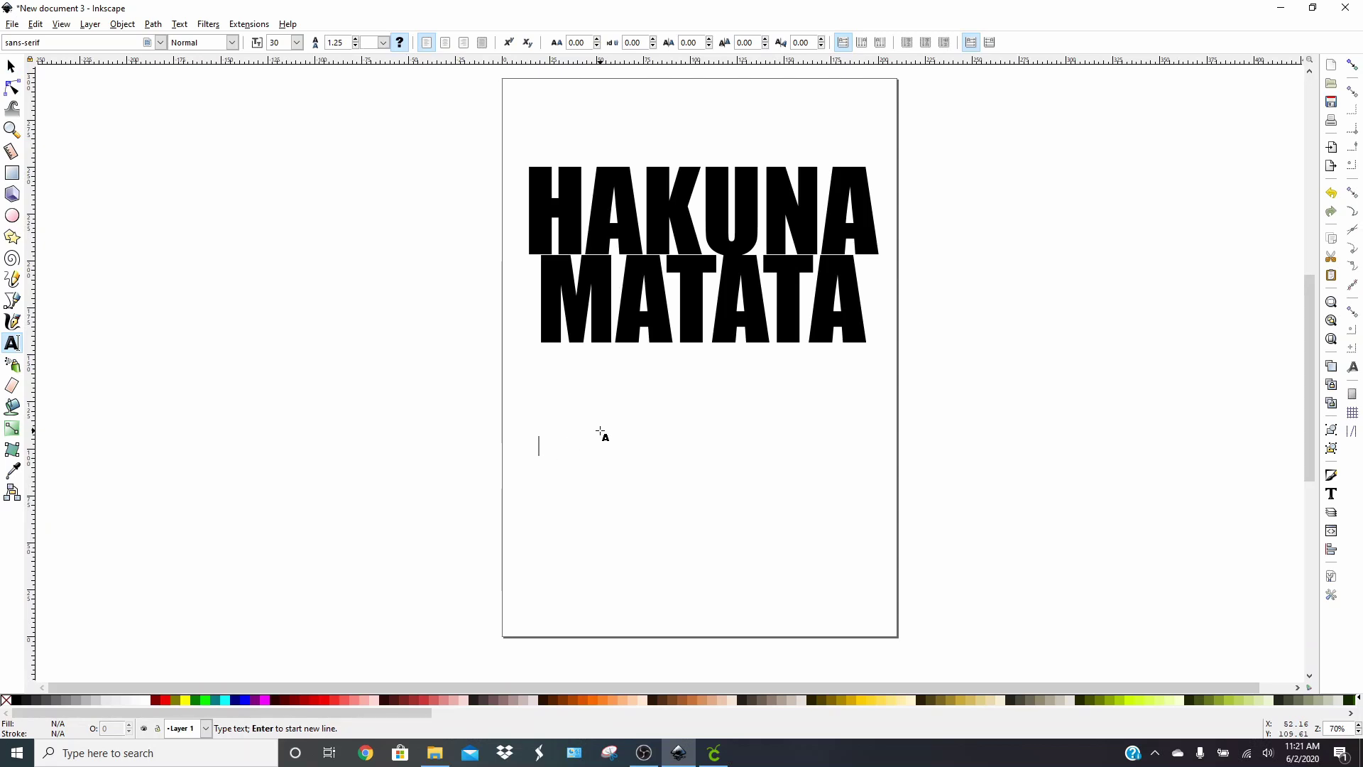
pyautogui.write('It means ')
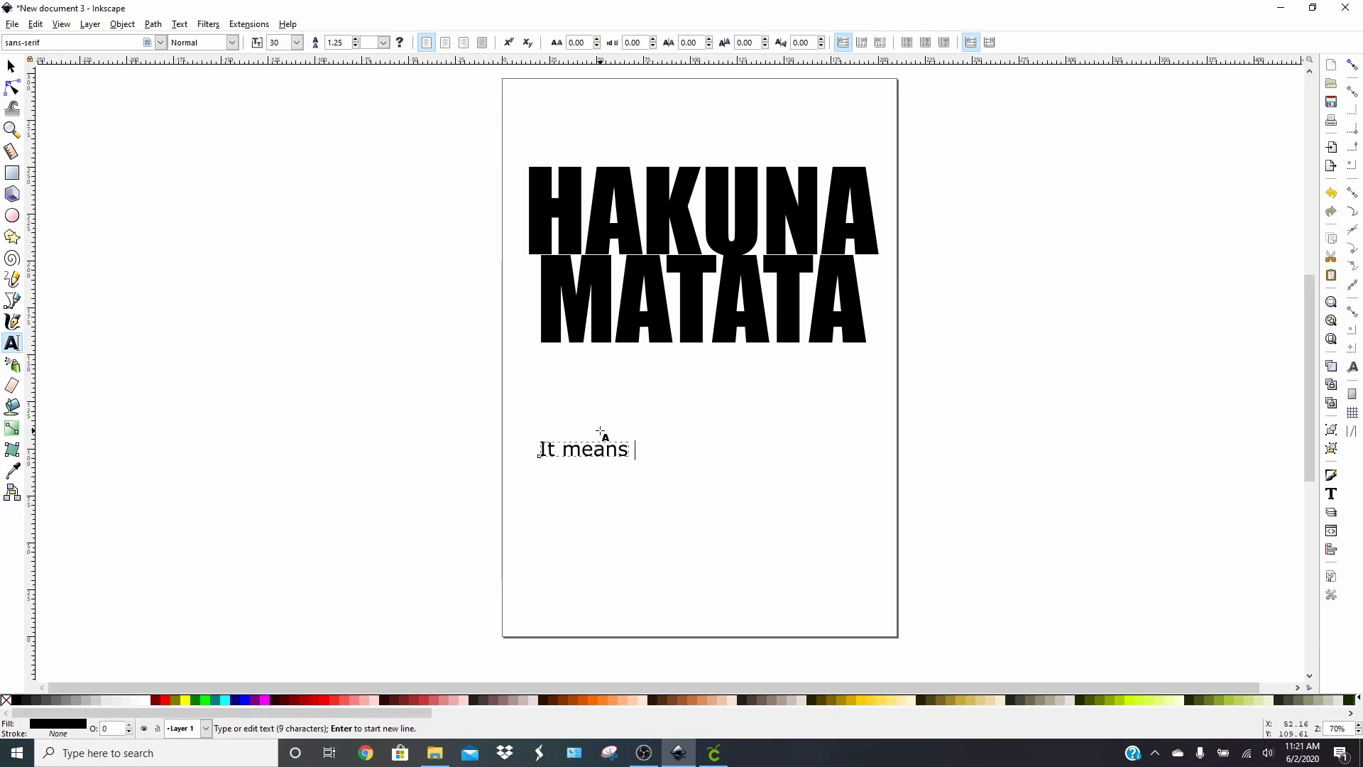
pyautogui.write('no worries')
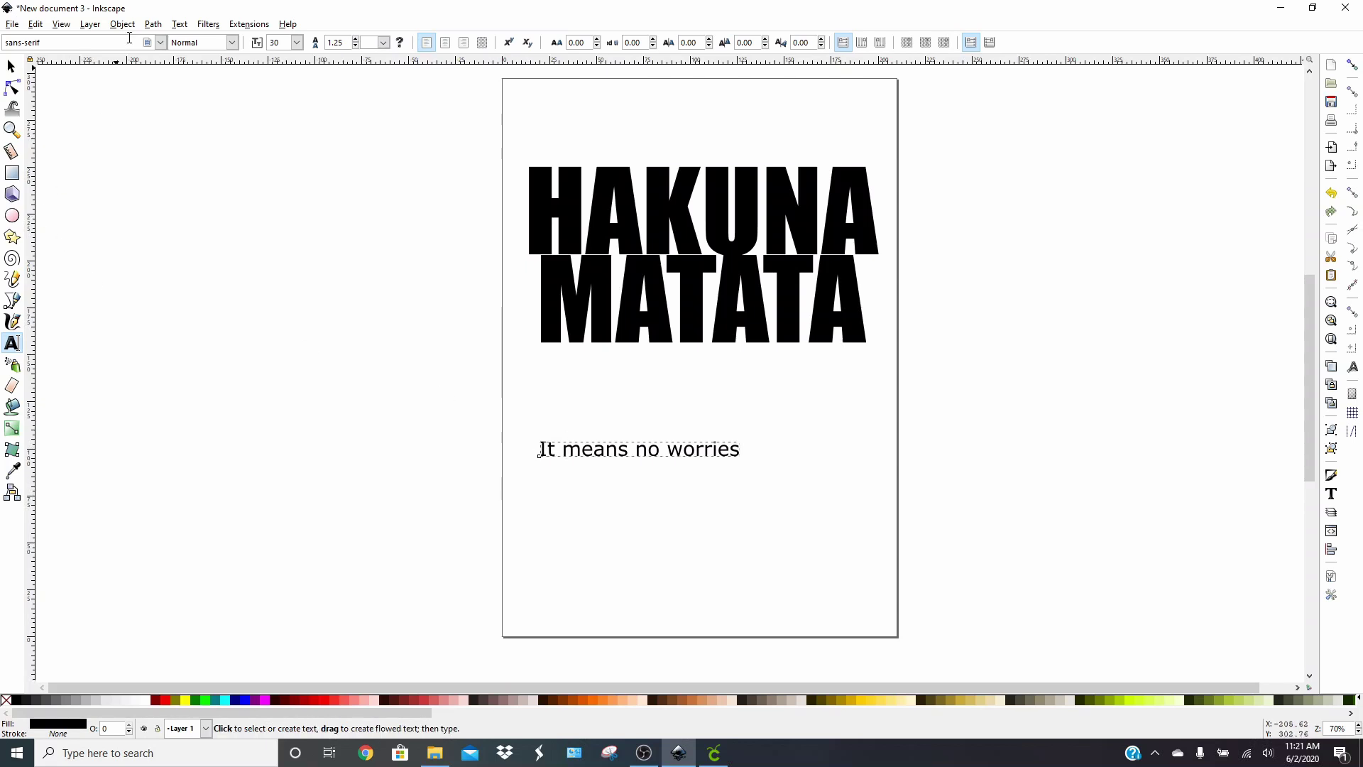
pyautogui.click(161, 42)
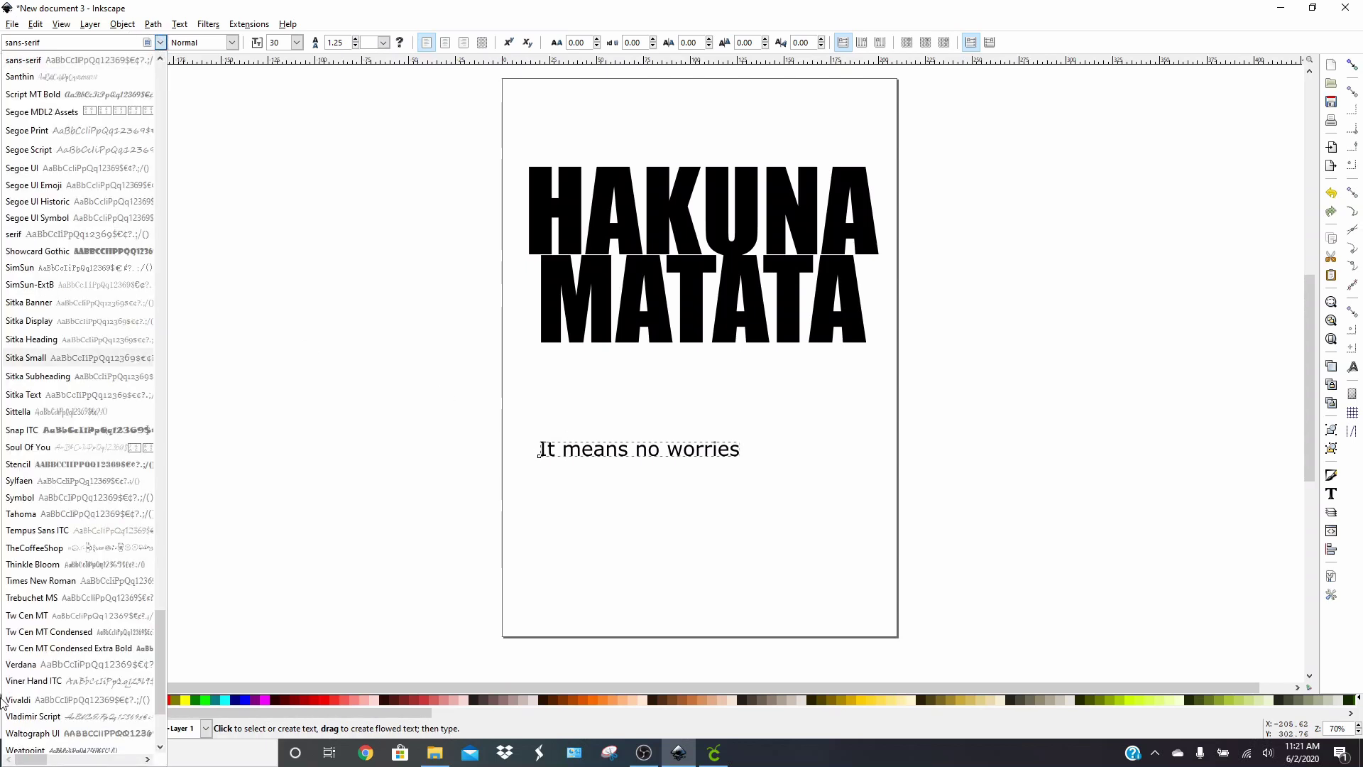
pyautogui.scroll(-1, 41, 687)
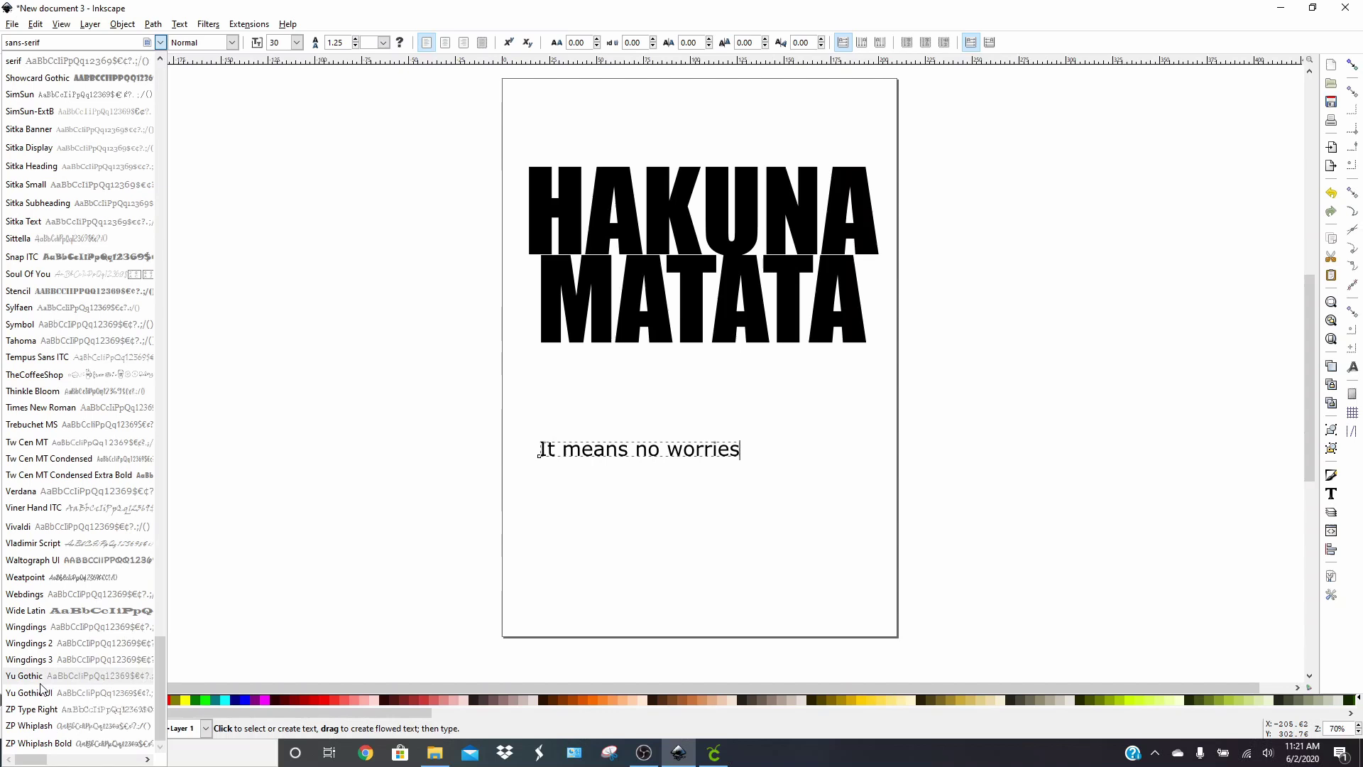
pyautogui.click(74, 579)
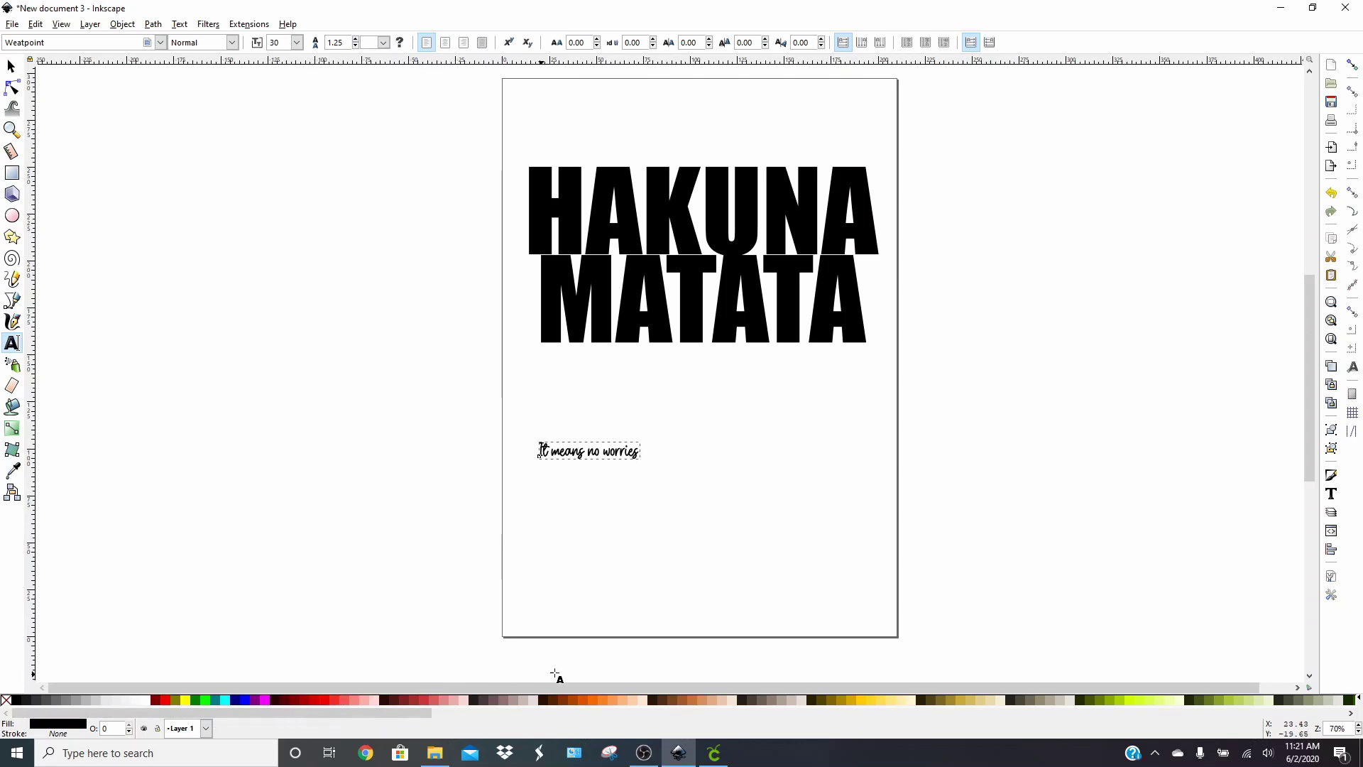
# Scale the phrase to about 94.54 pt across the title's middle and fill it red #FF0000.
pyautogui.click(245, 701)
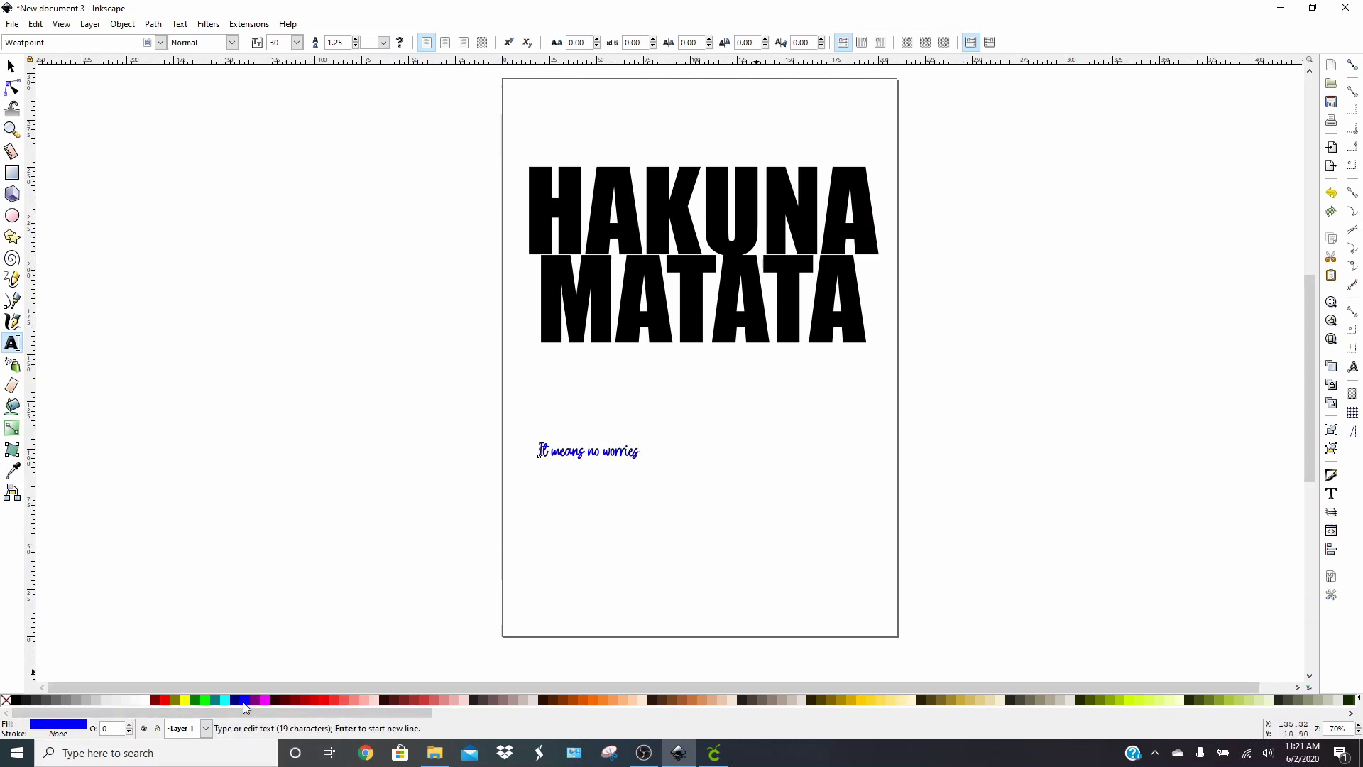
pyautogui.click(11, 66)
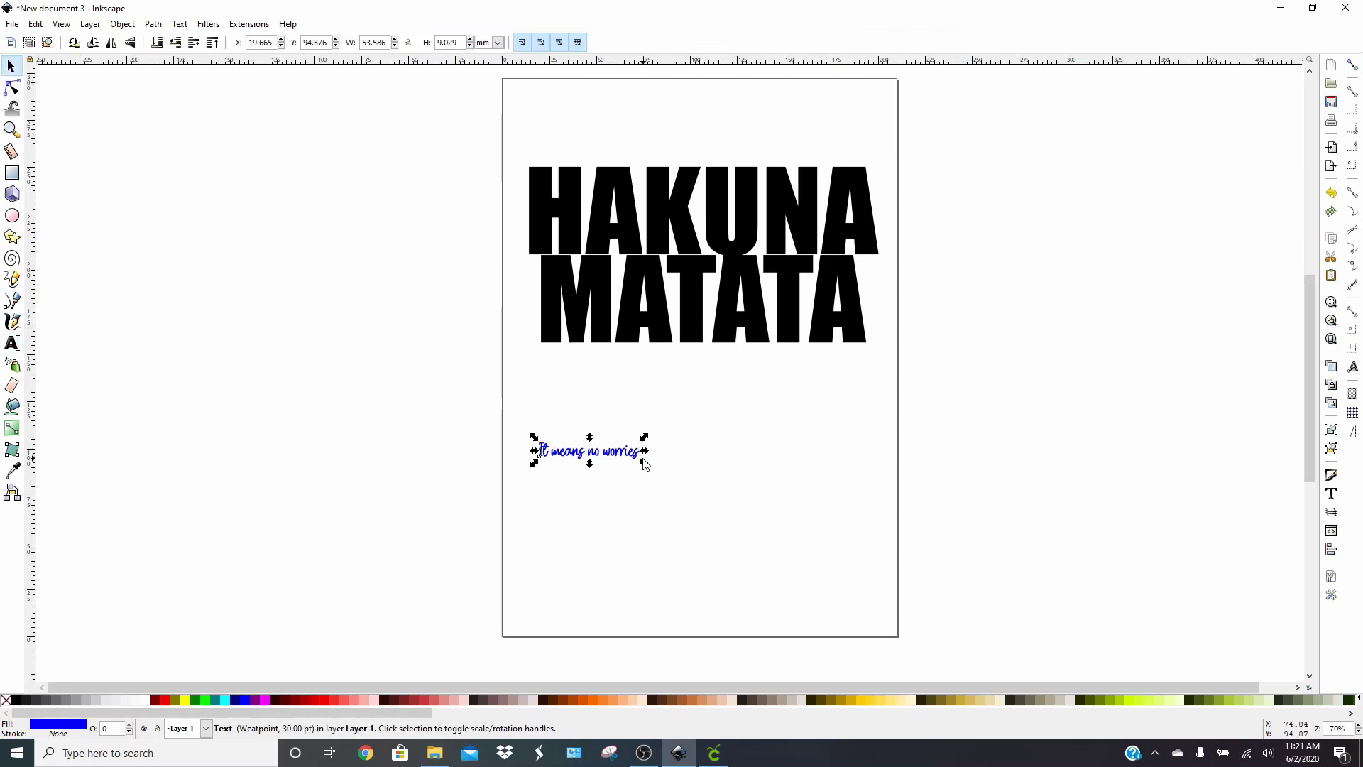
pyautogui.moveTo(645, 466); pyautogui.dragTo(764, 250)
pyautogui.click(756, 472)
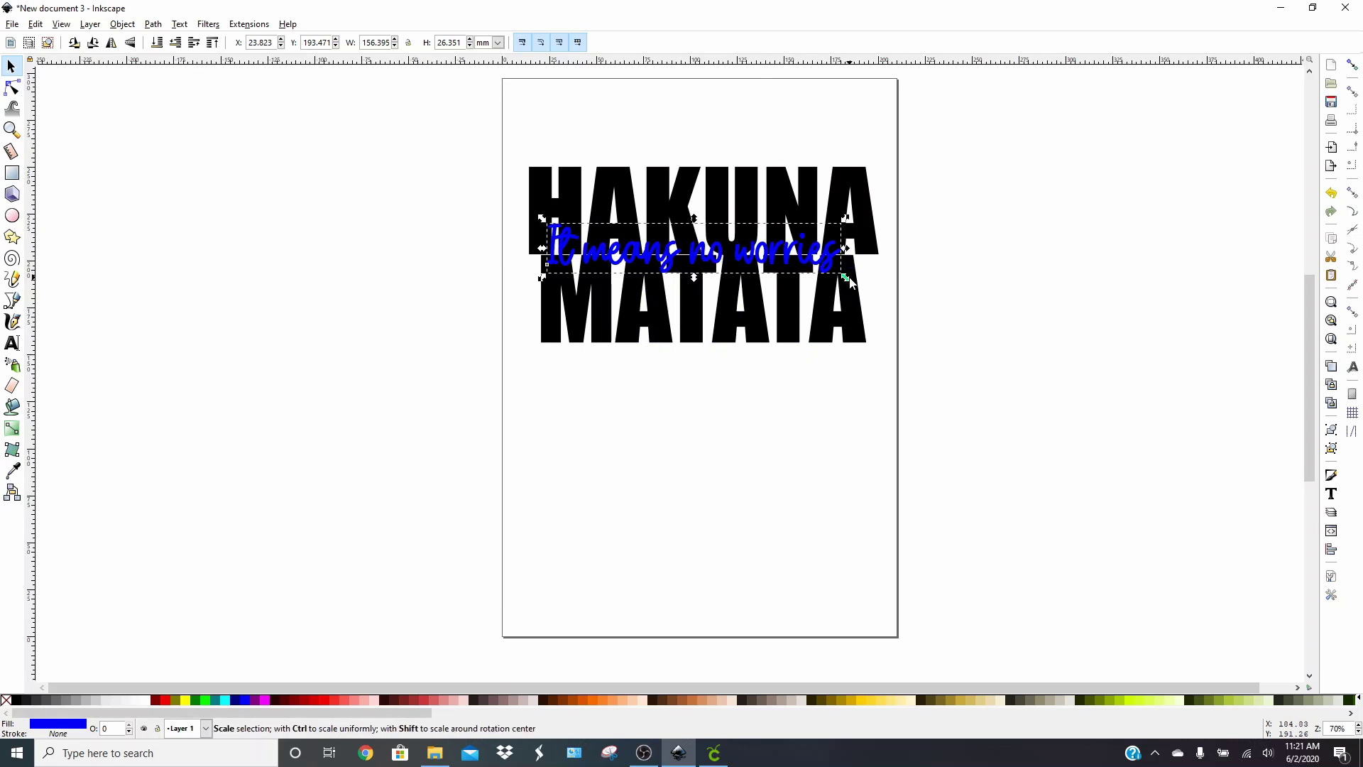
pyautogui.moveTo(847, 279); pyautogui.dragTo(874, 298)
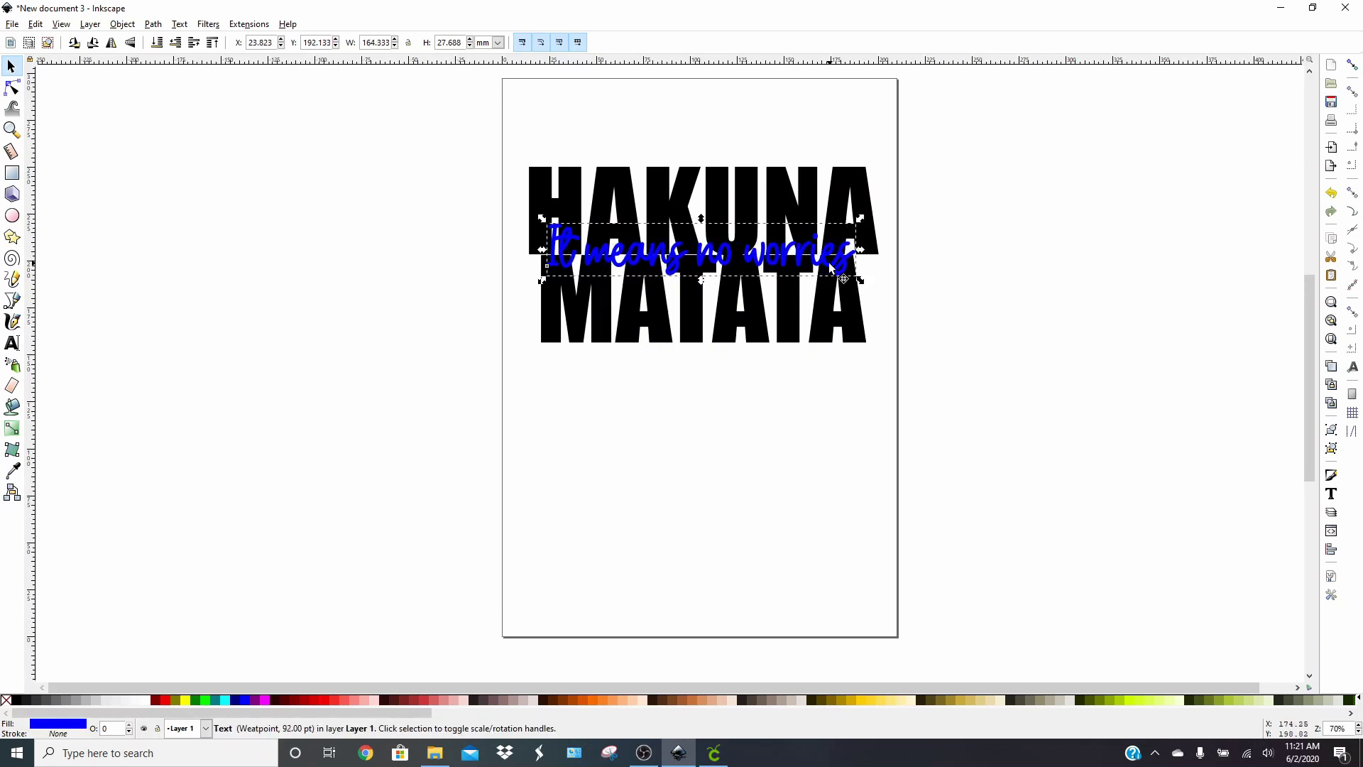
pyautogui.moveTo(817, 263); pyautogui.dragTo(865, 289)
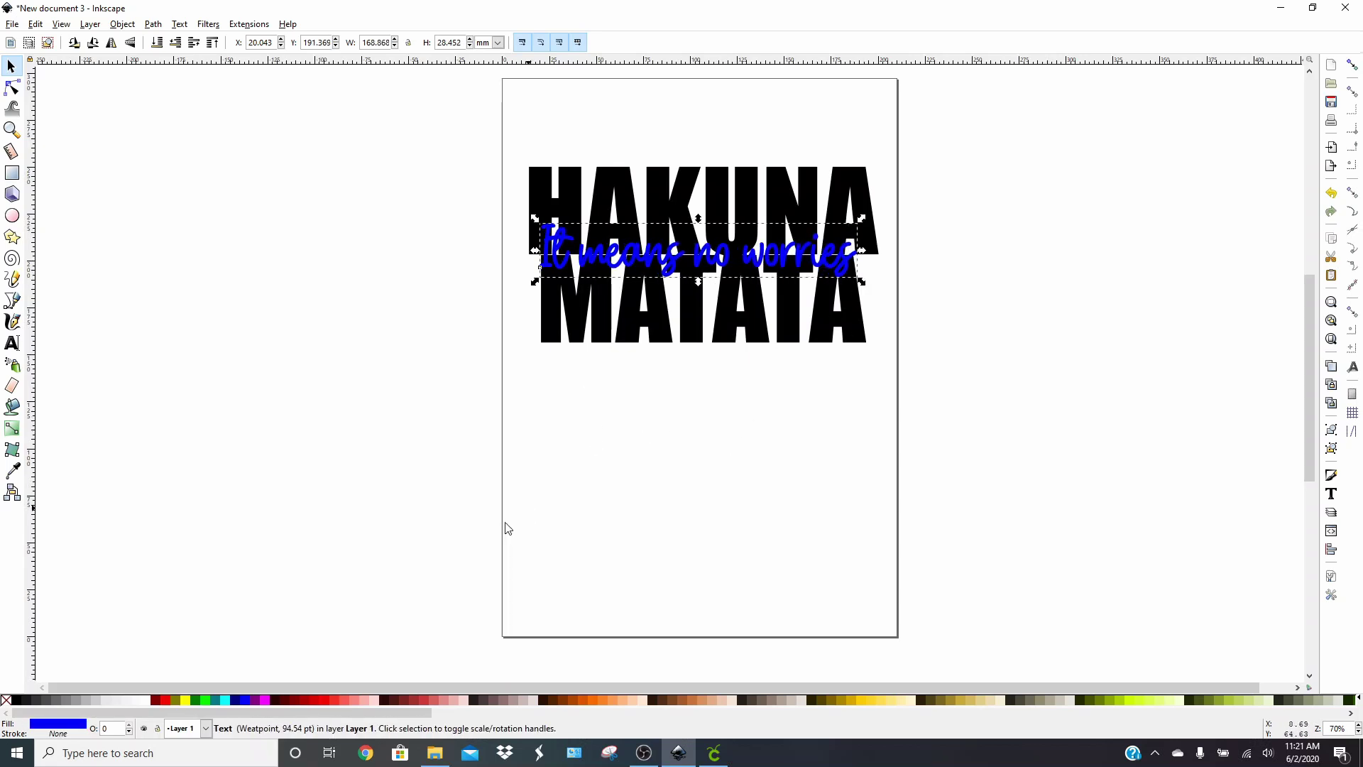
pyautogui.click(323, 701)
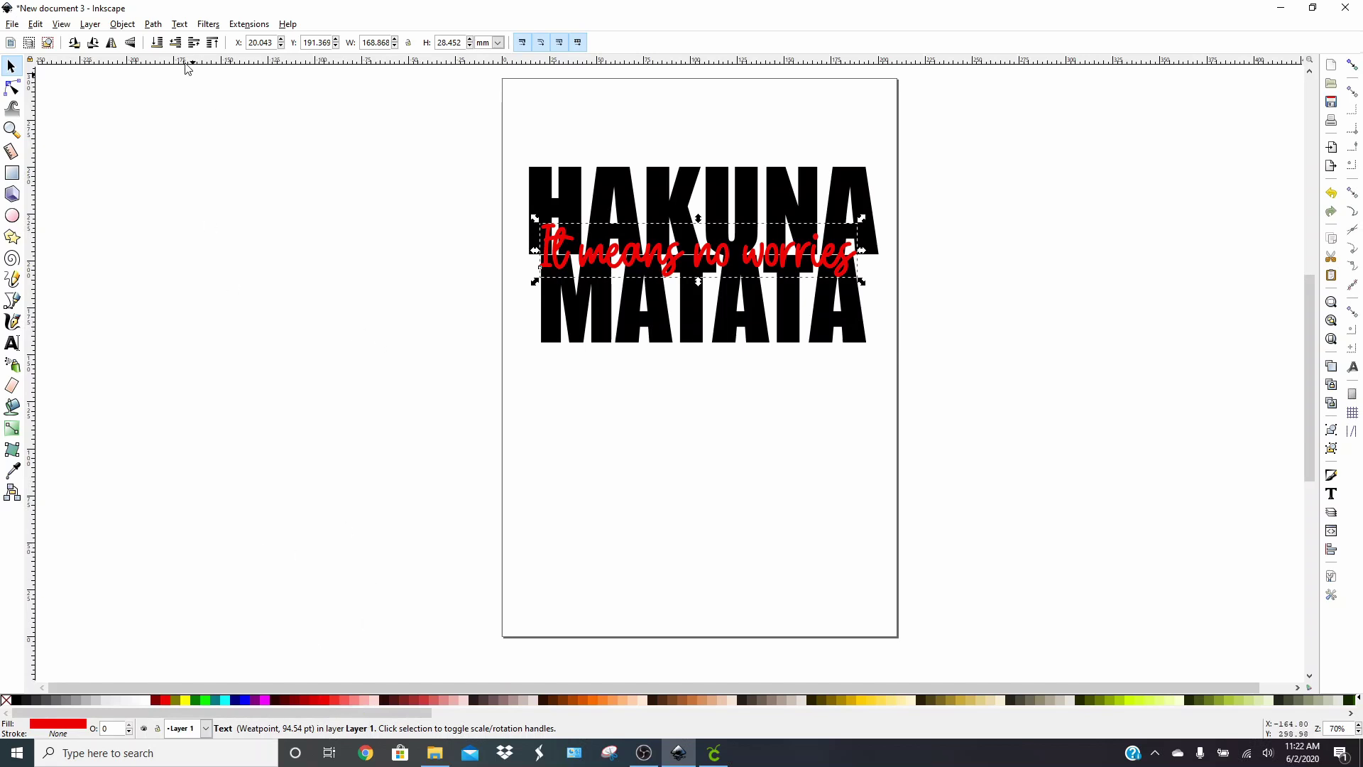
# Convert the red phrase to paths, ungroup, and union it into one 412-node path.
pyautogui.click(153, 25)
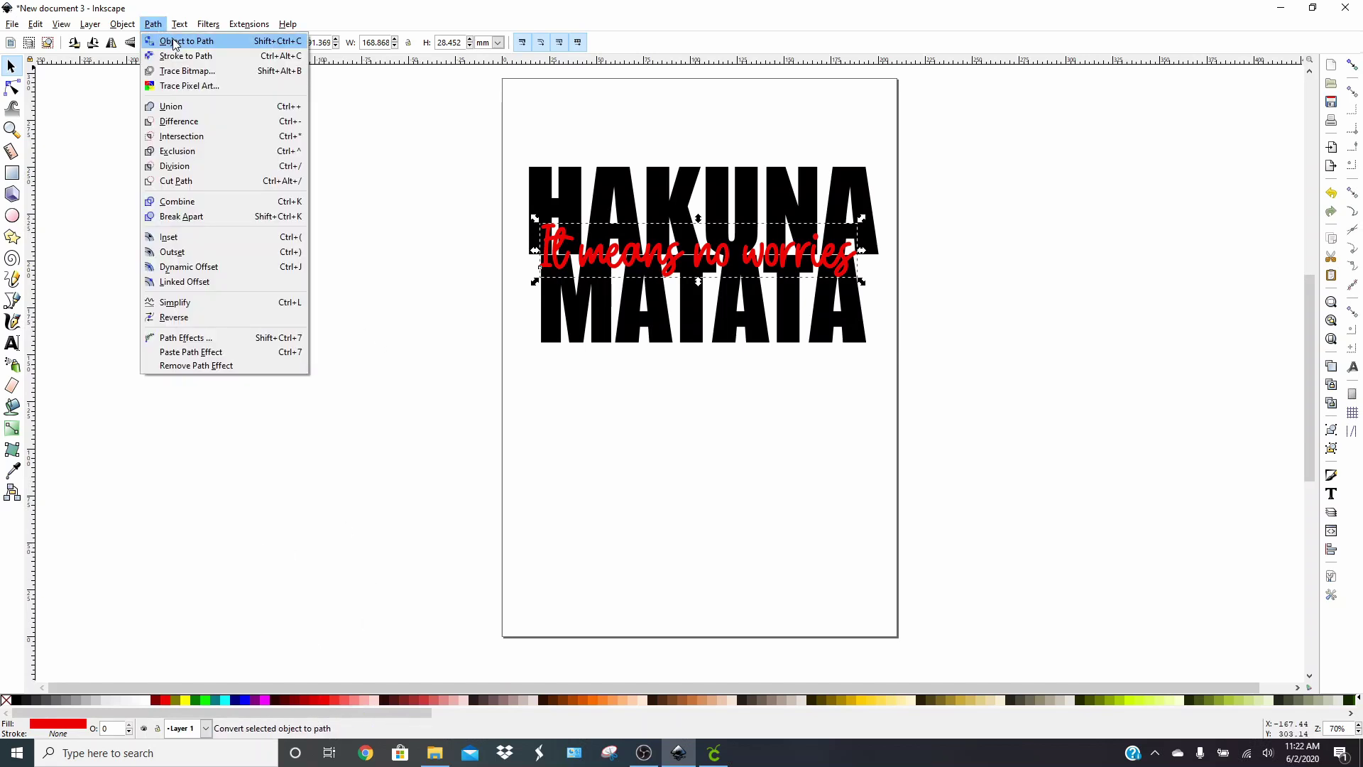
pyautogui.click(174, 41)
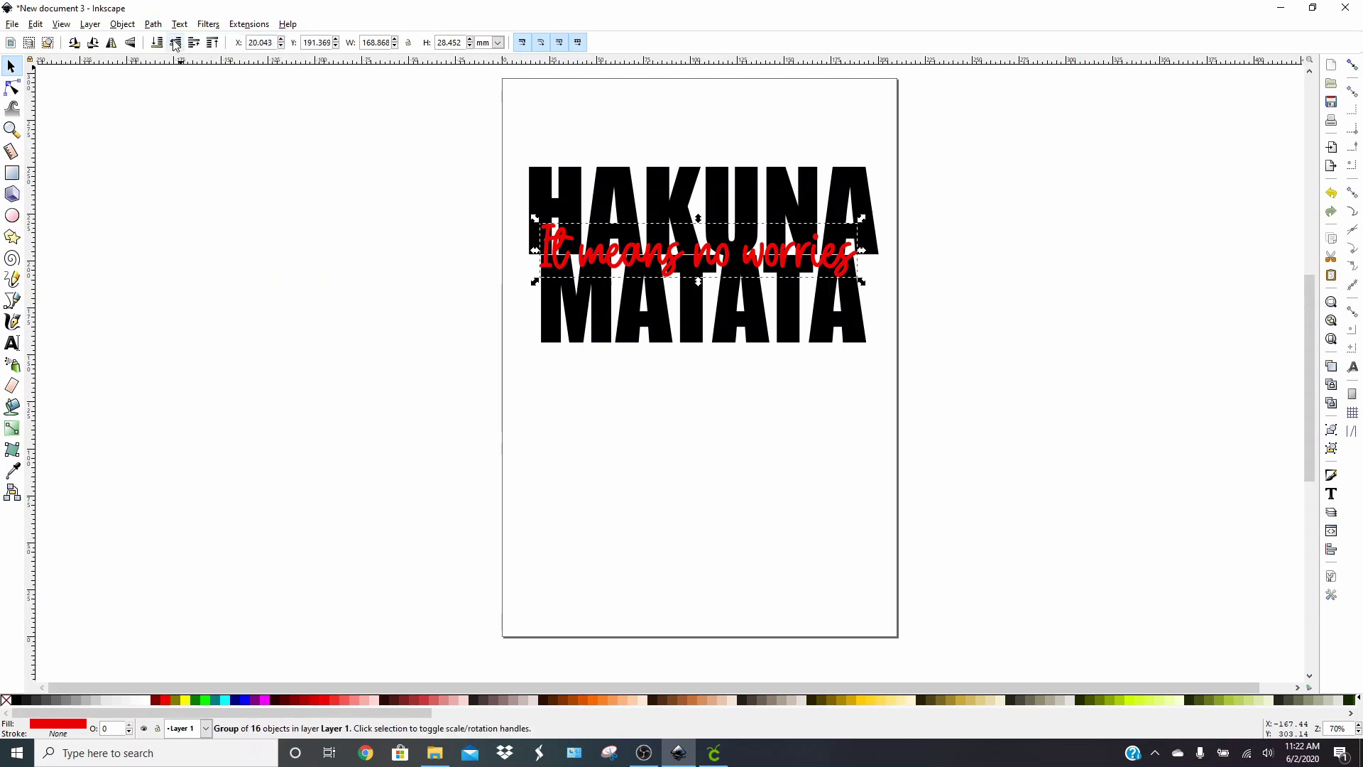
pyautogui.click(126, 26)
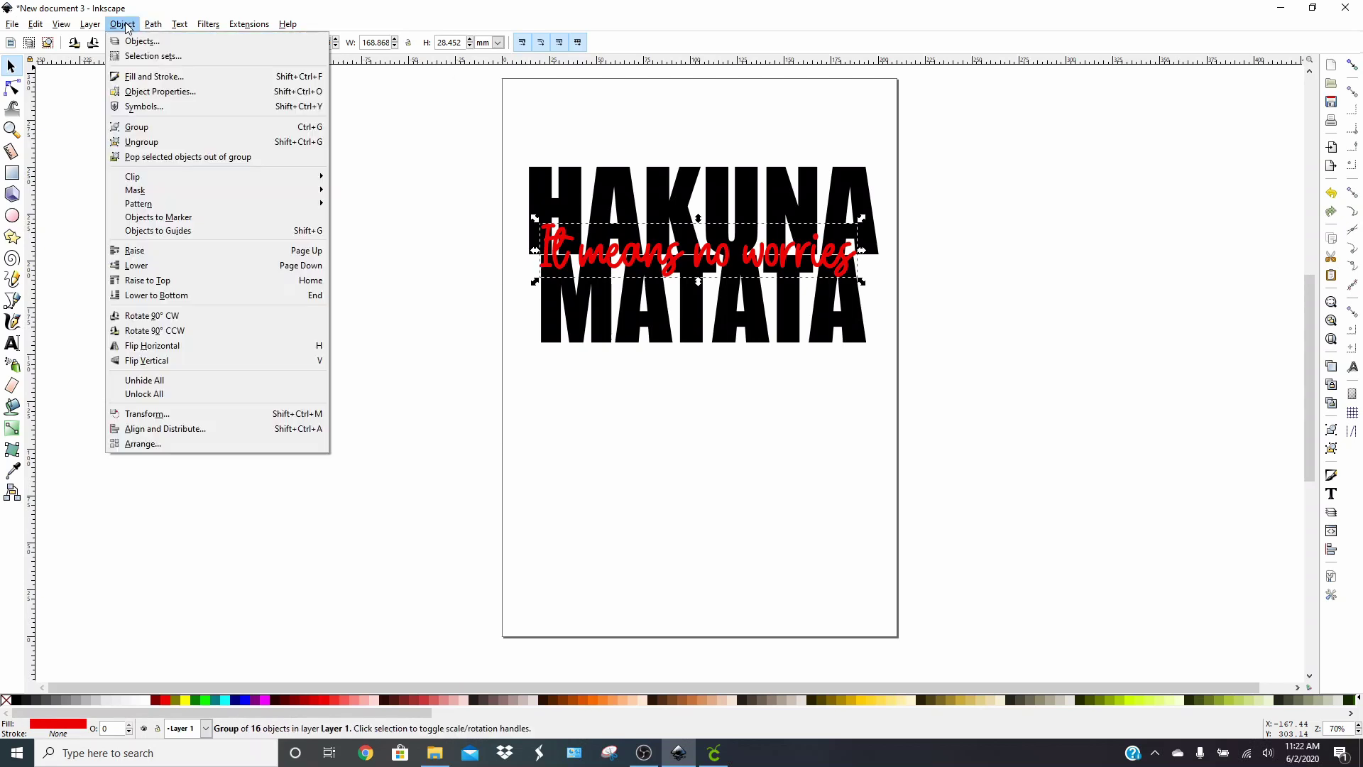
pyautogui.click(147, 143)
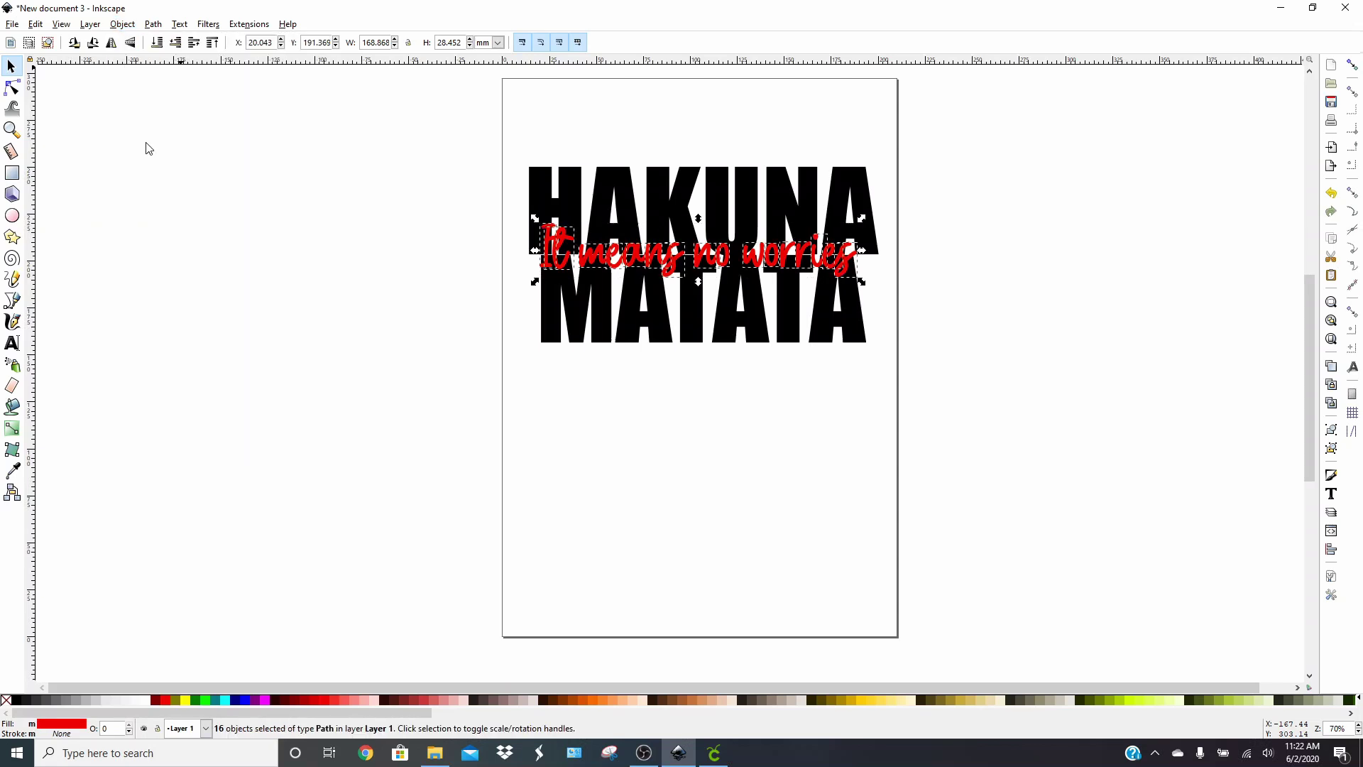
pyautogui.click(161, 27)
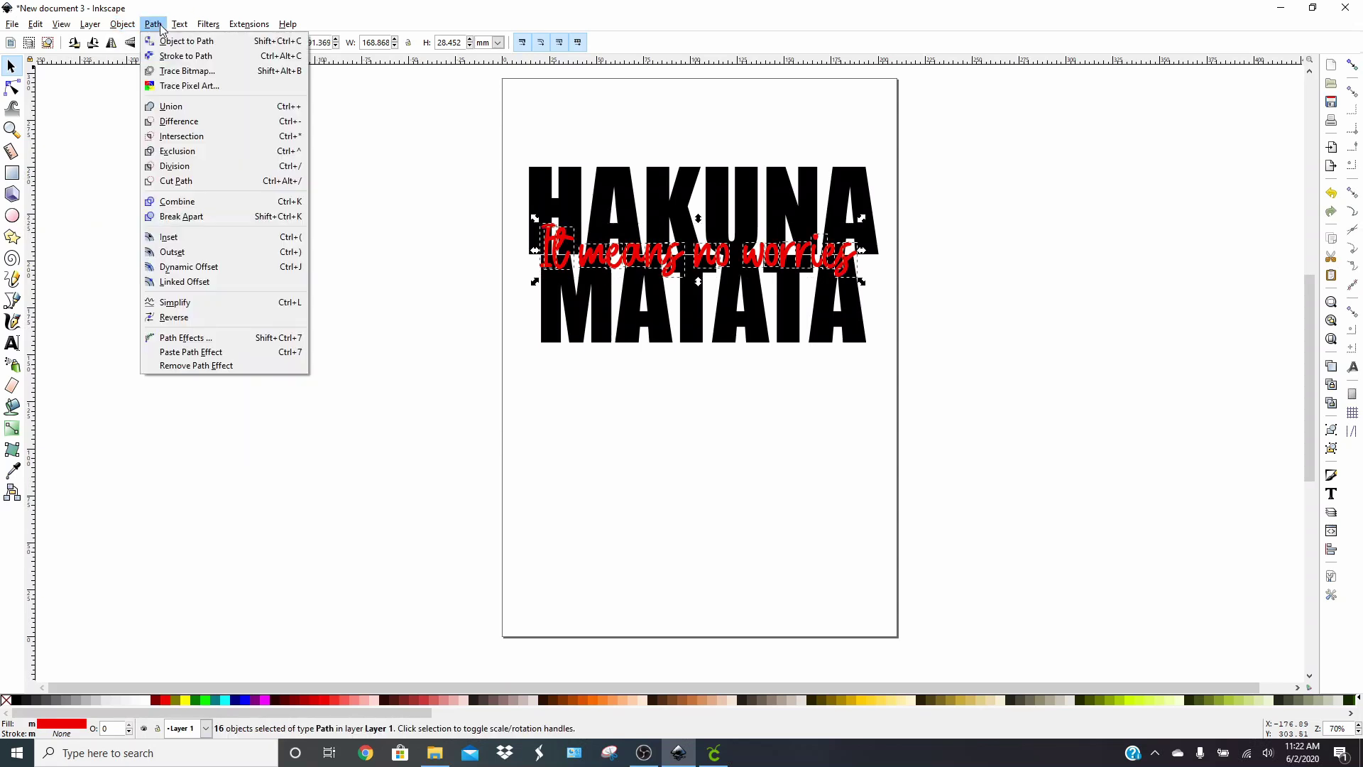
pyautogui.click(169, 106)
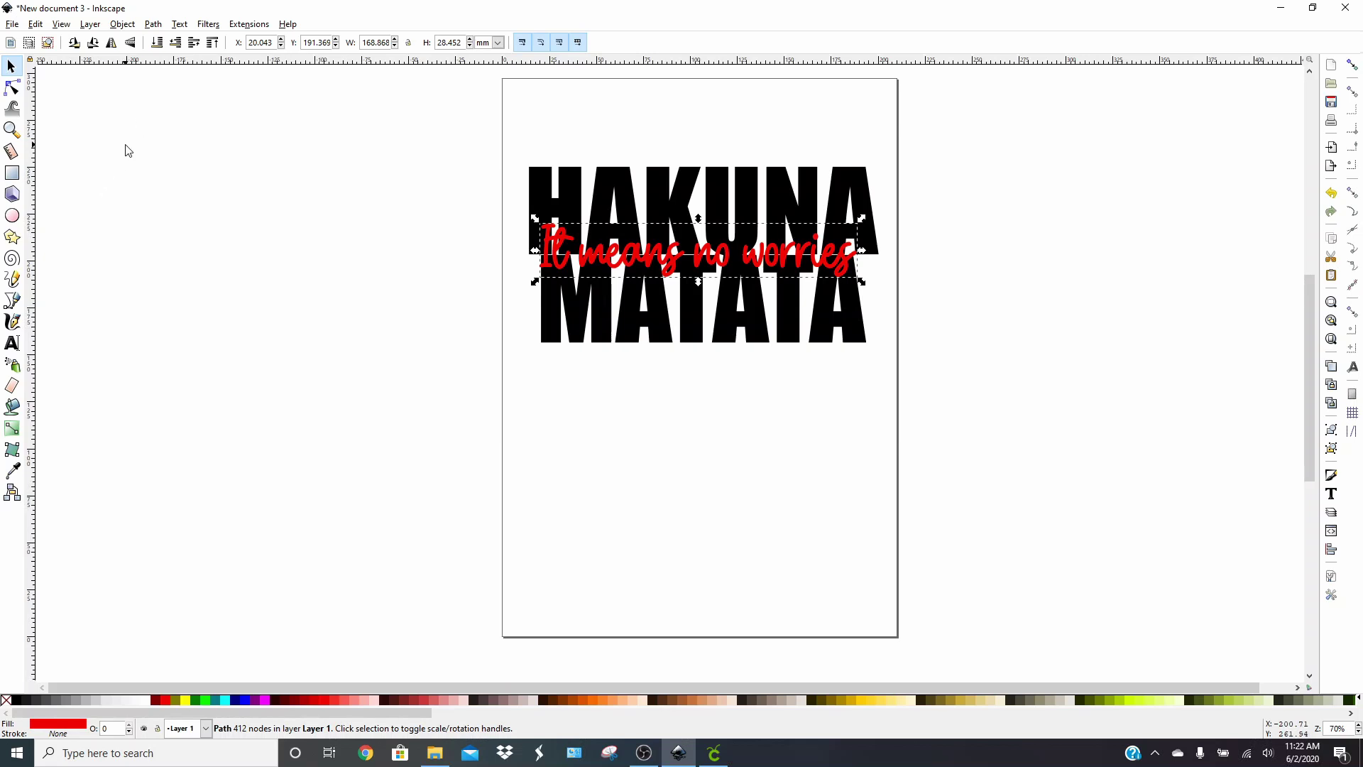
# Add an aqua linked offset behind the phrase, adjusted to a thin, tight outline.
pyautogui.click(159, 27)
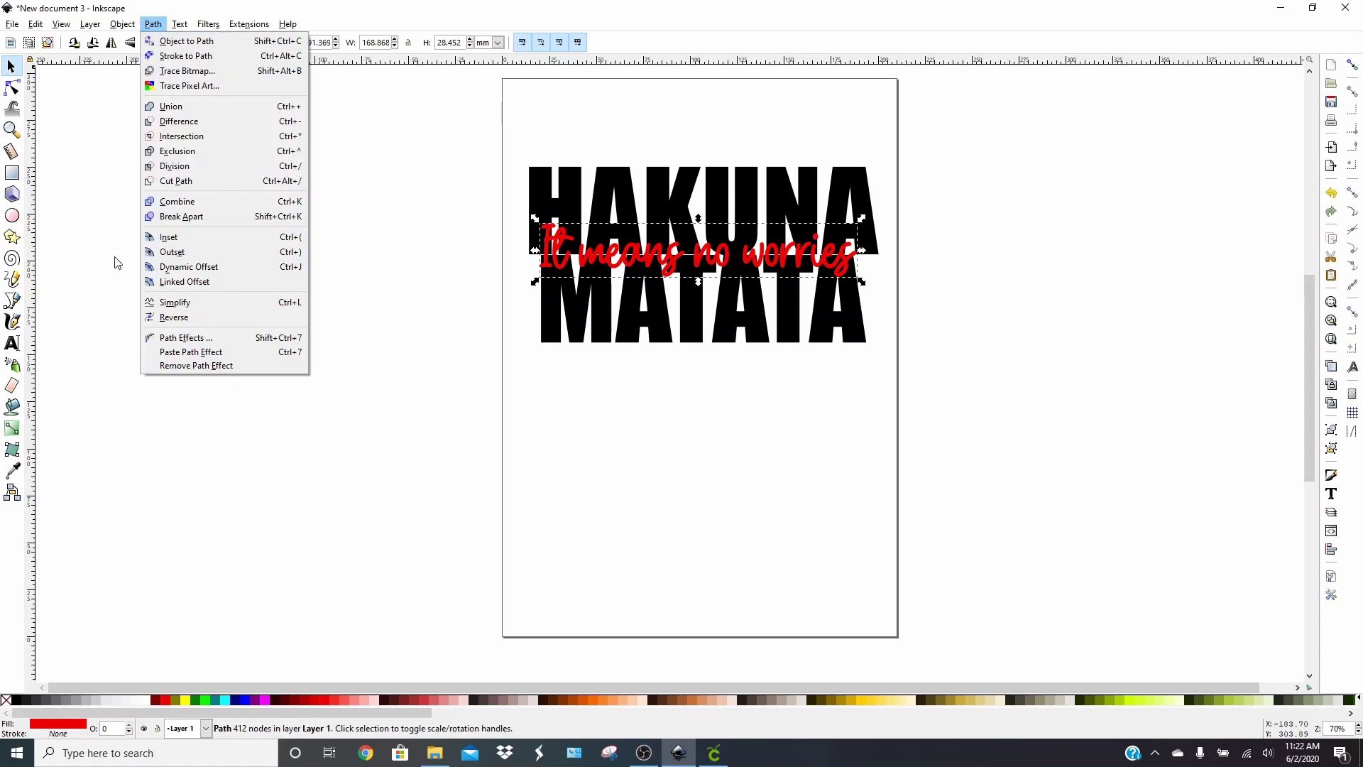
pyautogui.click(167, 282)
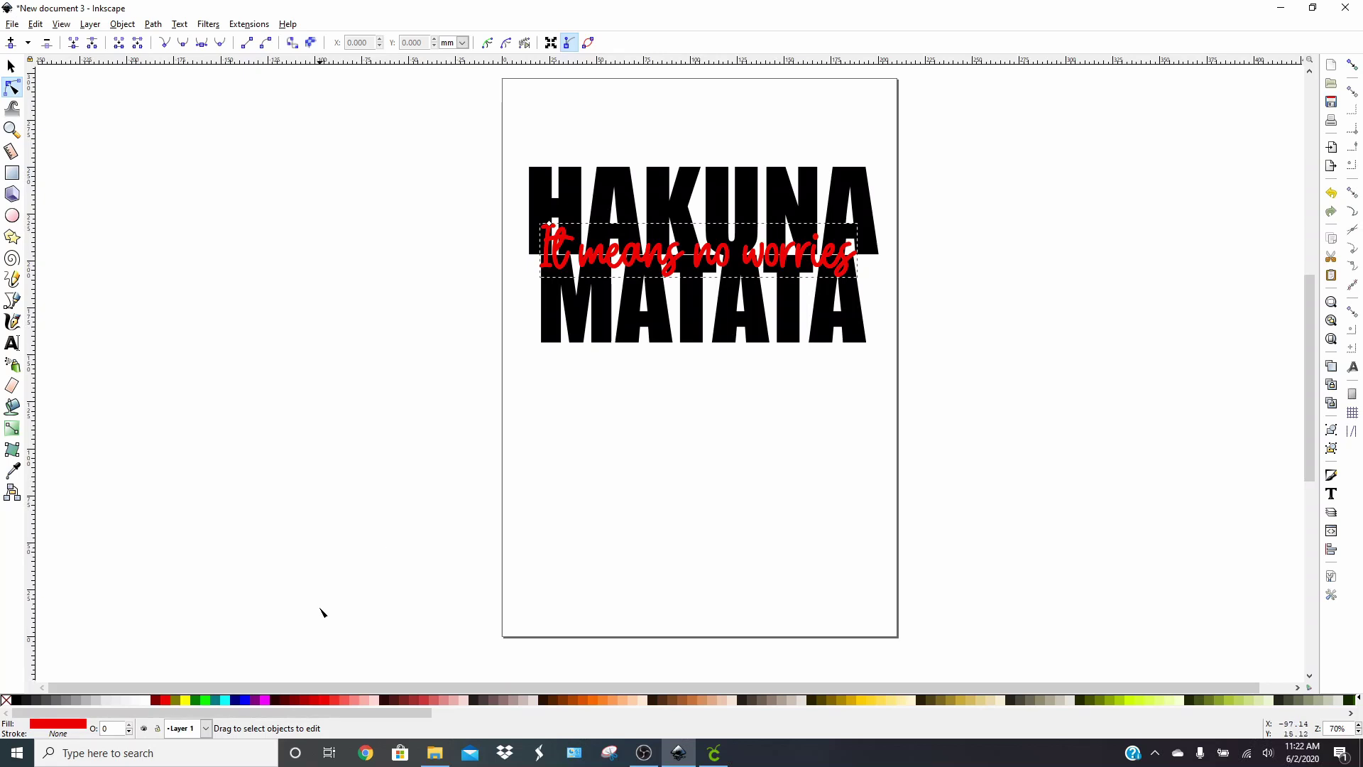
pyautogui.click(225, 699)
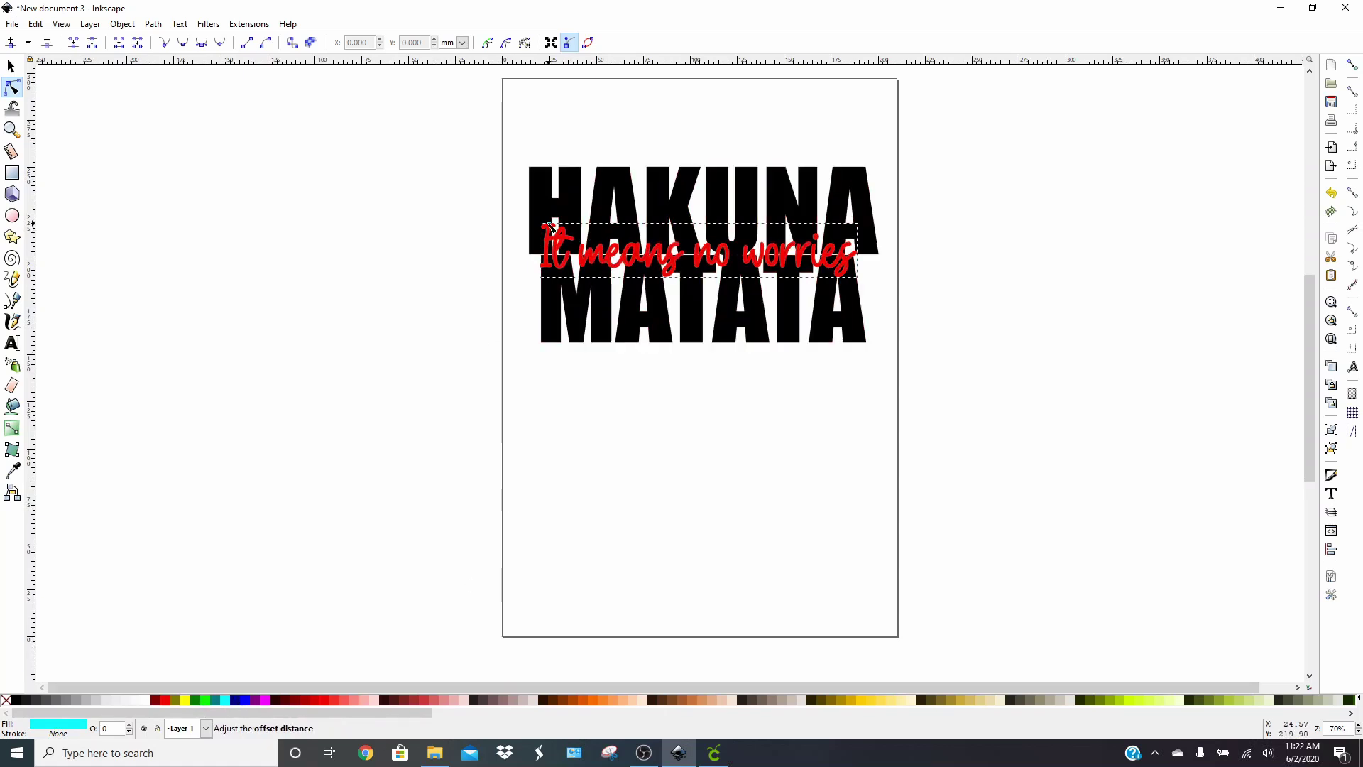
pyautogui.moveTo(551, 226); pyautogui.dragTo(553, 225)
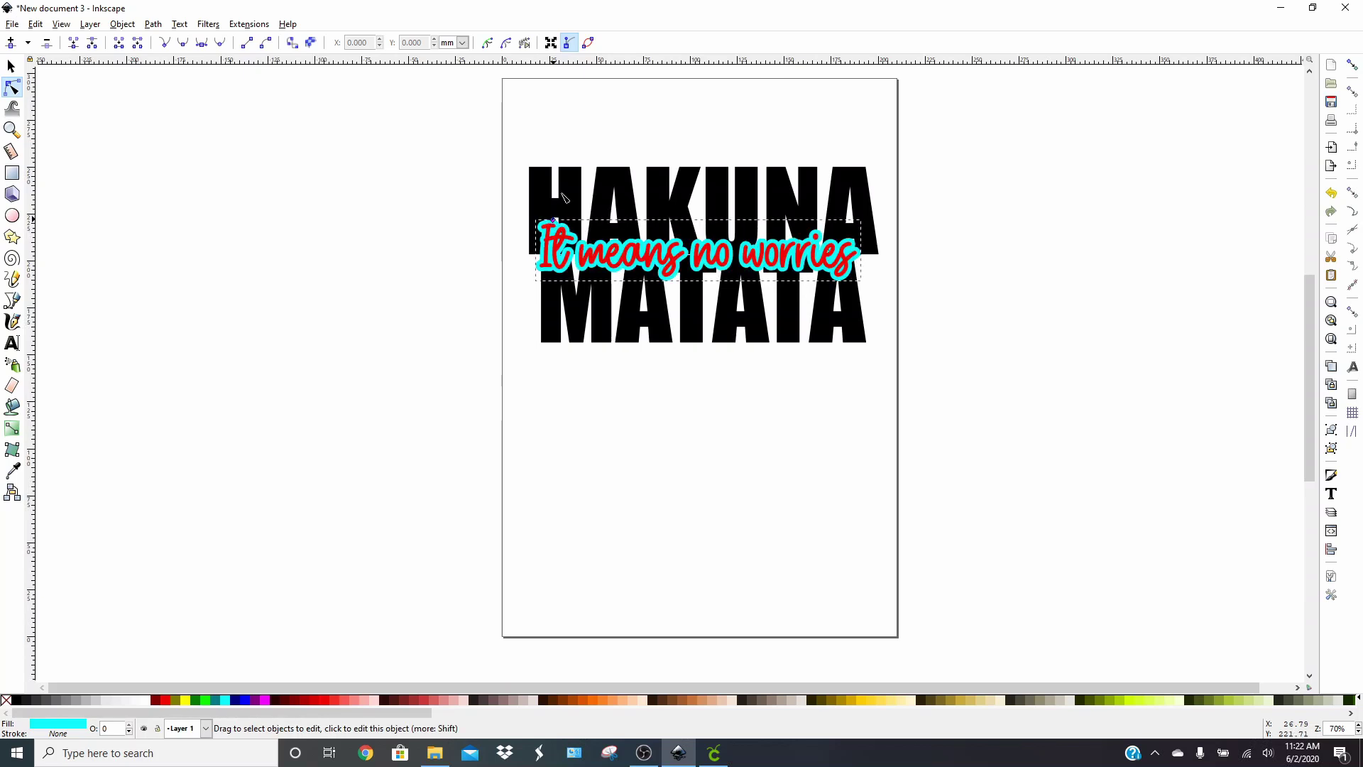
pyautogui.moveTo(557, 218); pyautogui.dragTo(568, 174)
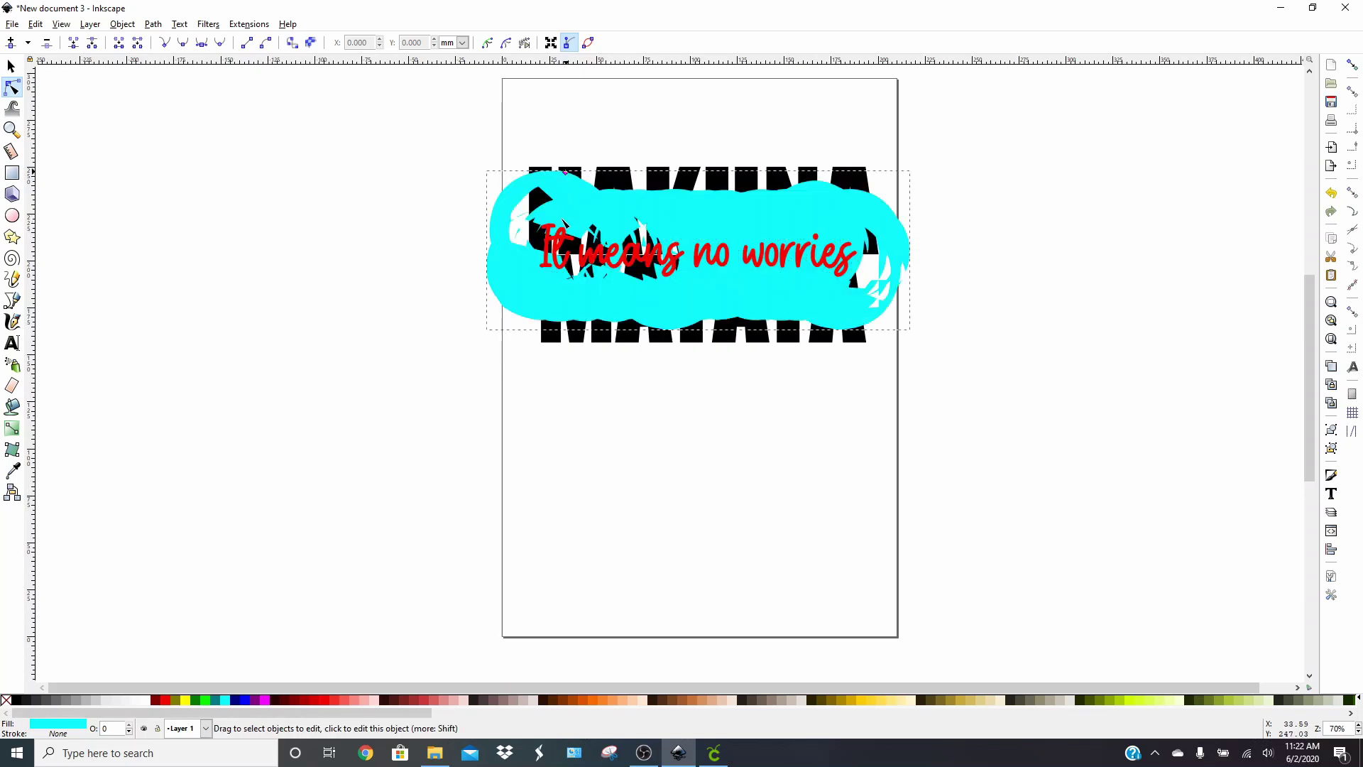
pyautogui.moveTo(563, 225); pyautogui.dragTo(565, 225)
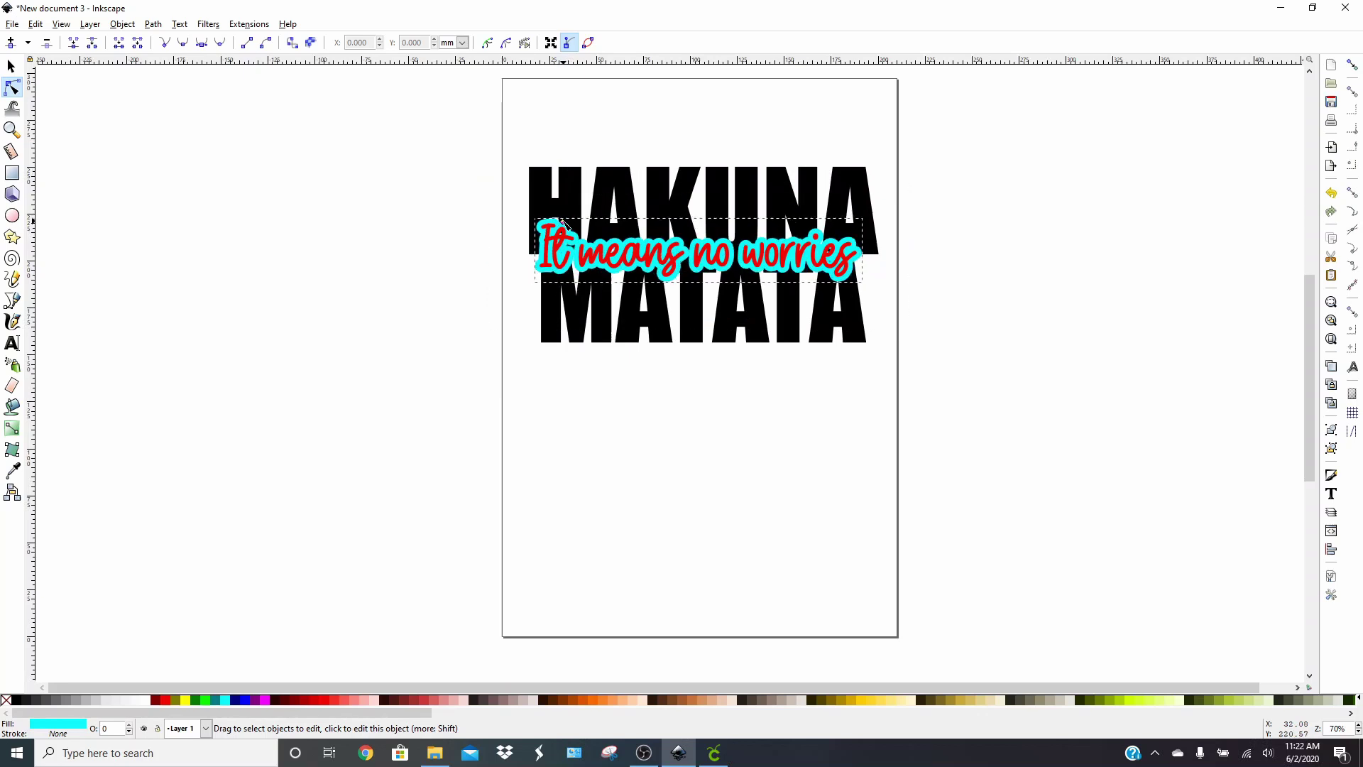
# Cut and paste the red phrase aside, then select the aqua offset shape for editing.
pyautogui.click(12, 67)
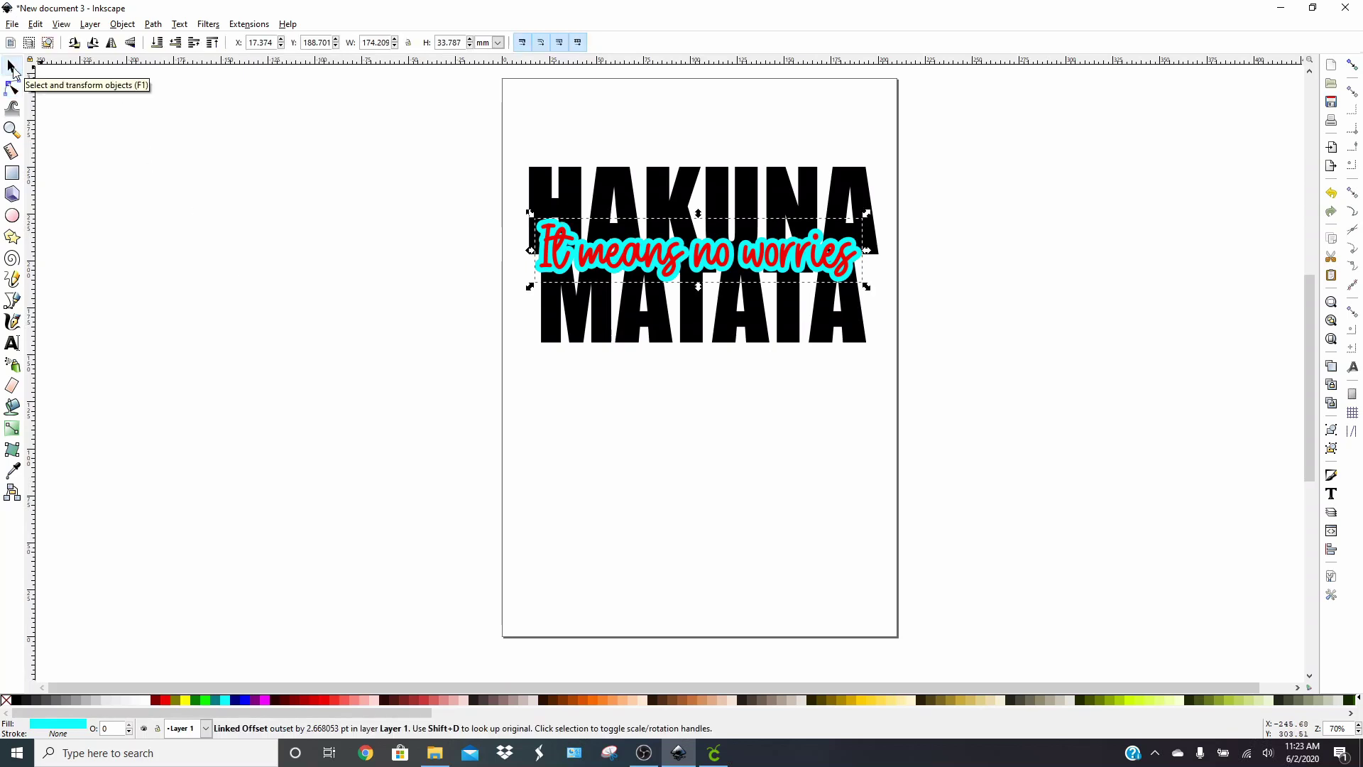
pyautogui.click(670, 260)
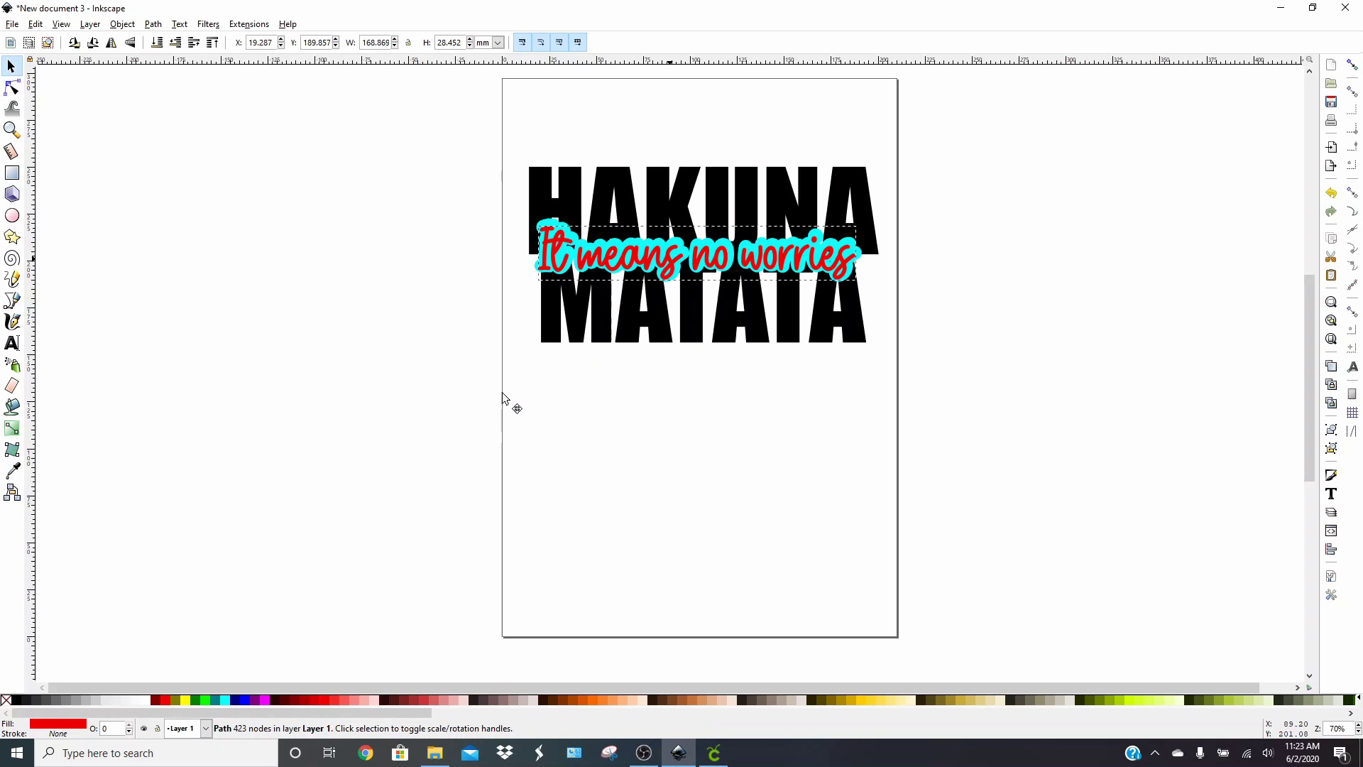
pyautogui.hotkey('ctrl', 'x')
pyautogui.hotkey('ctrl', 'v')
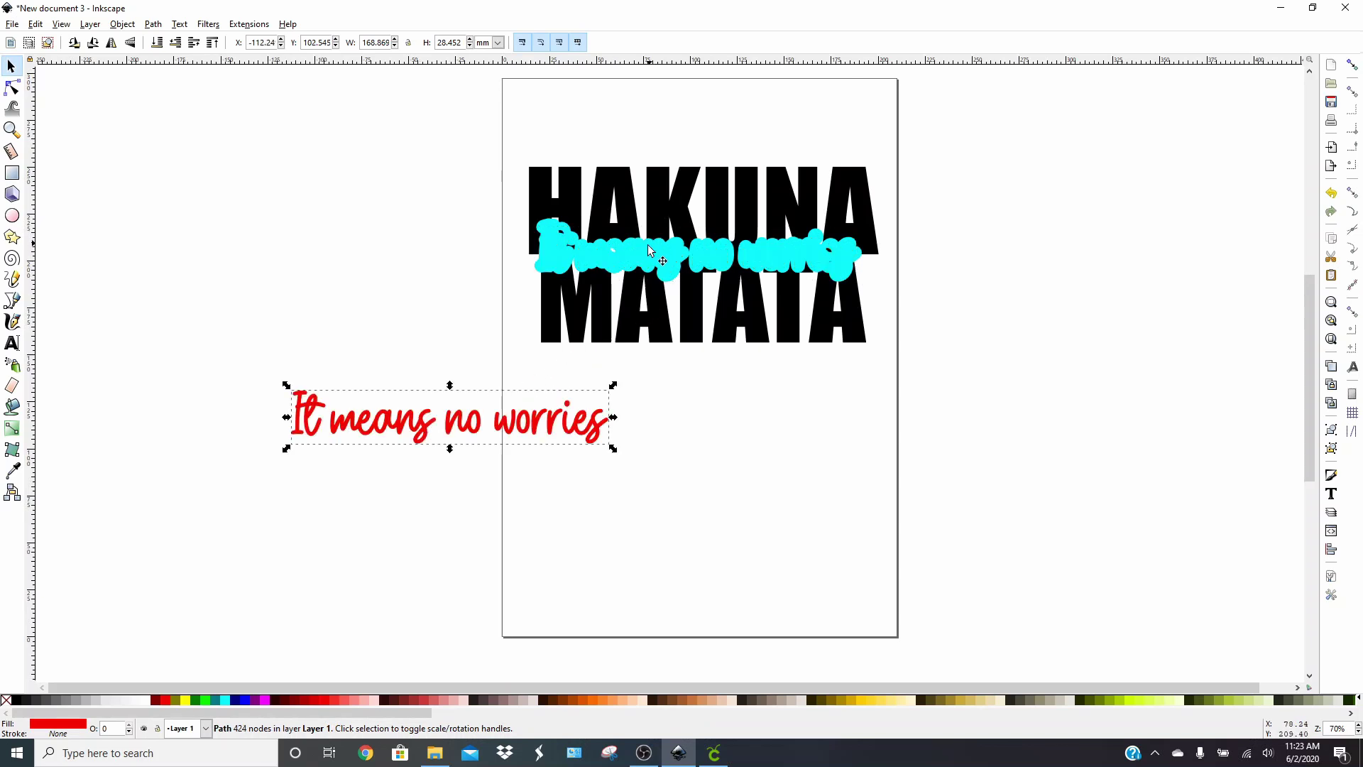
pyautogui.click(559, 253)
pyautogui.doubleClick(558, 248)
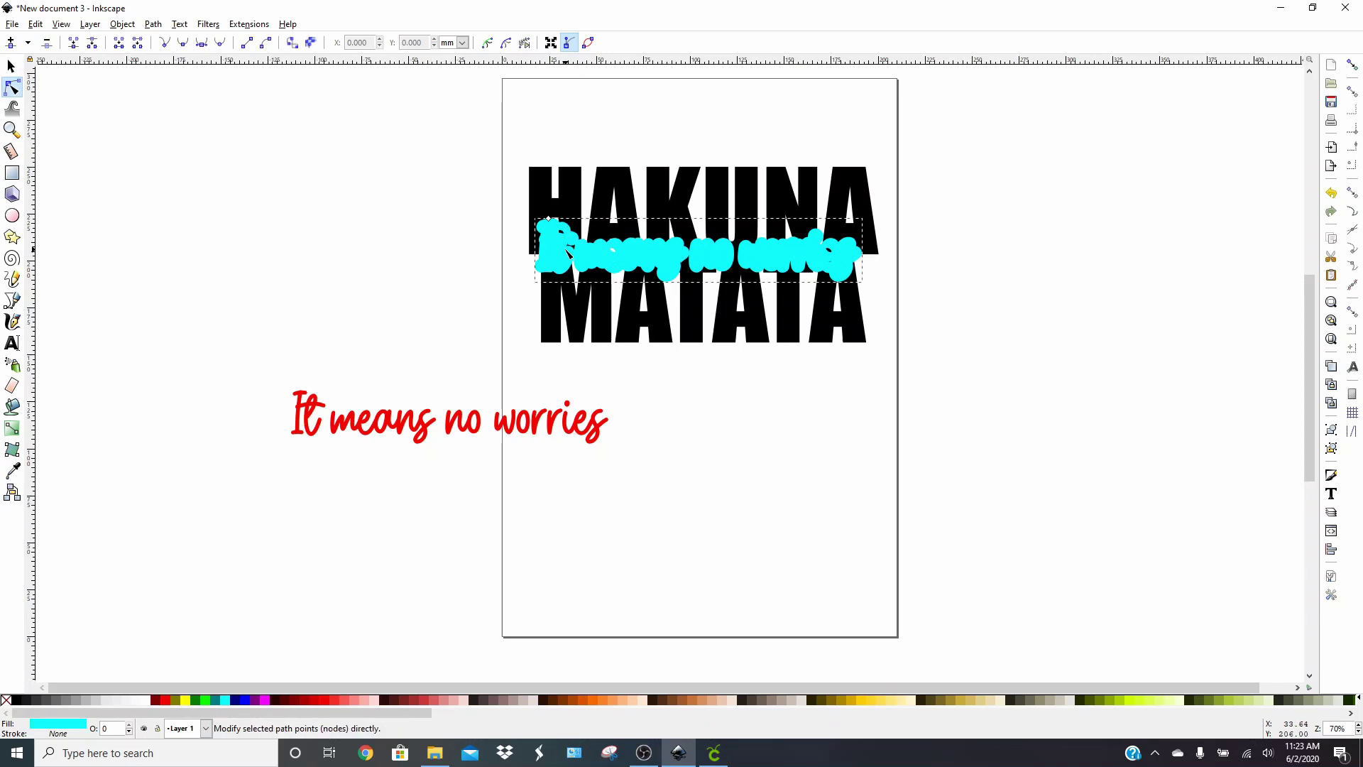
# Convert the offset to a path, break it apart, and union the pieces into one 254-node cyan path.
pyautogui.click(153, 24)
pyautogui.click(163, 39)
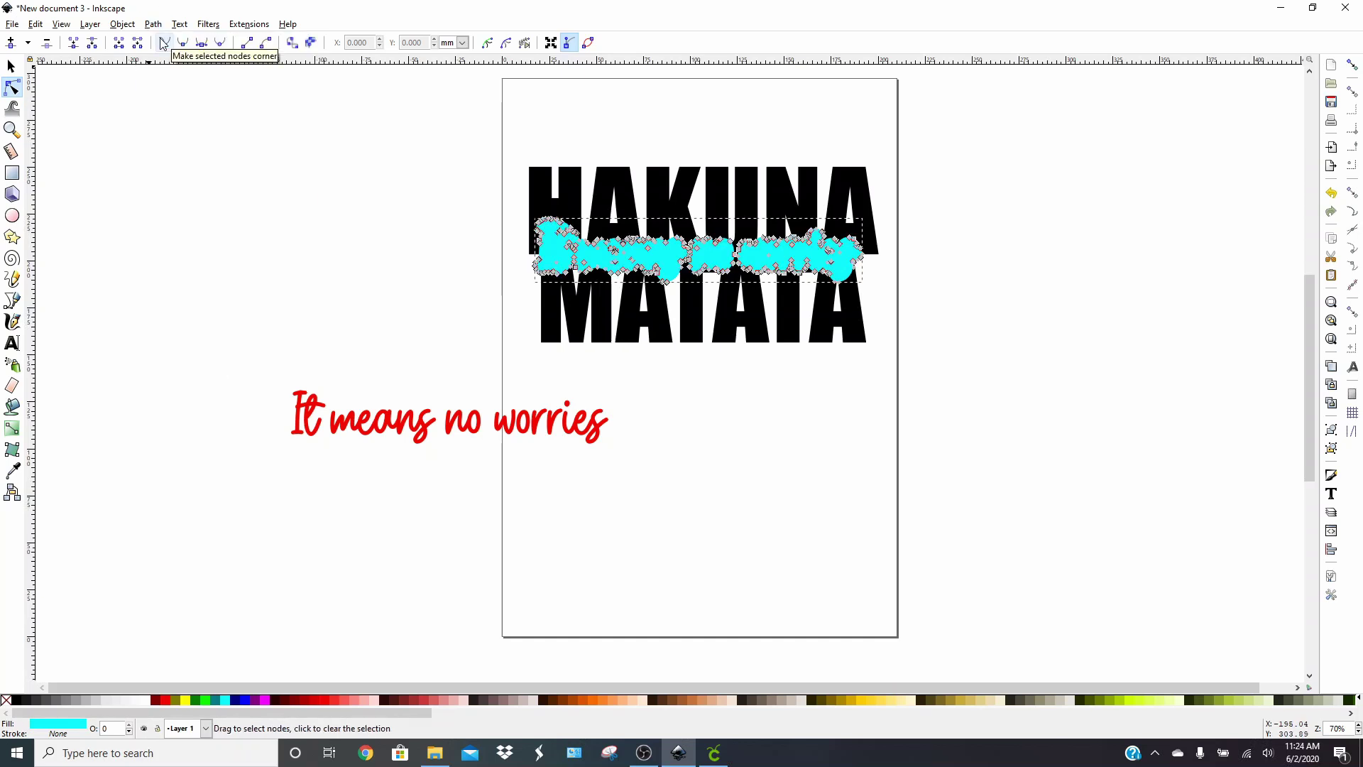
pyautogui.click(158, 24)
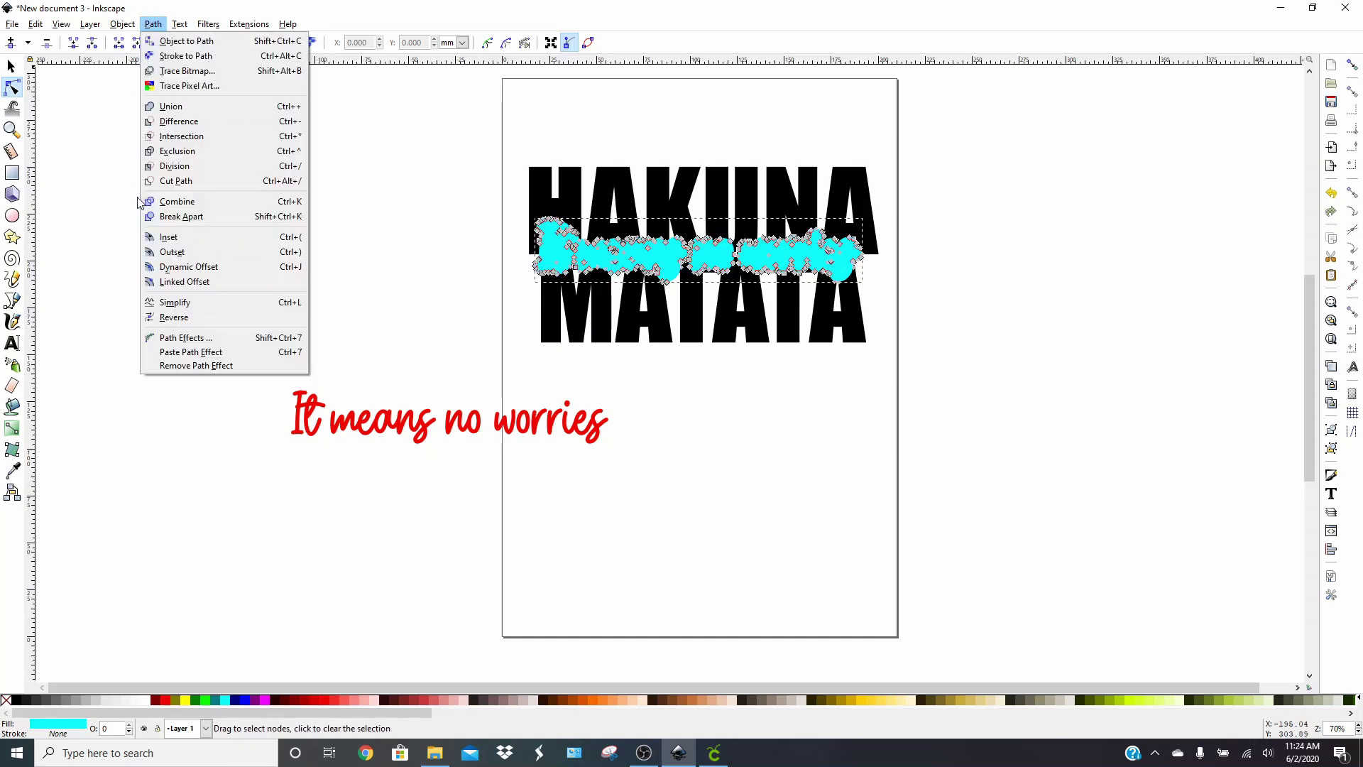
pyautogui.click(161, 216)
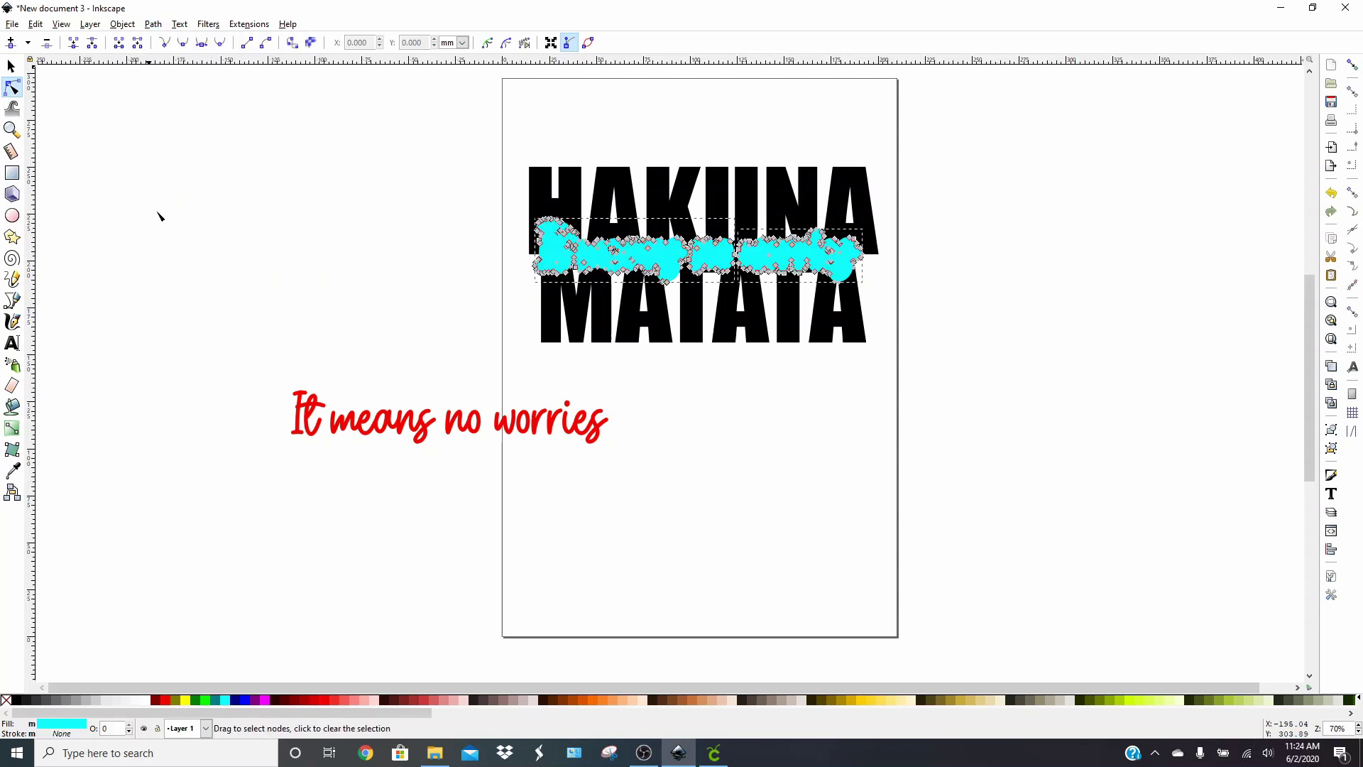
pyautogui.click(153, 24)
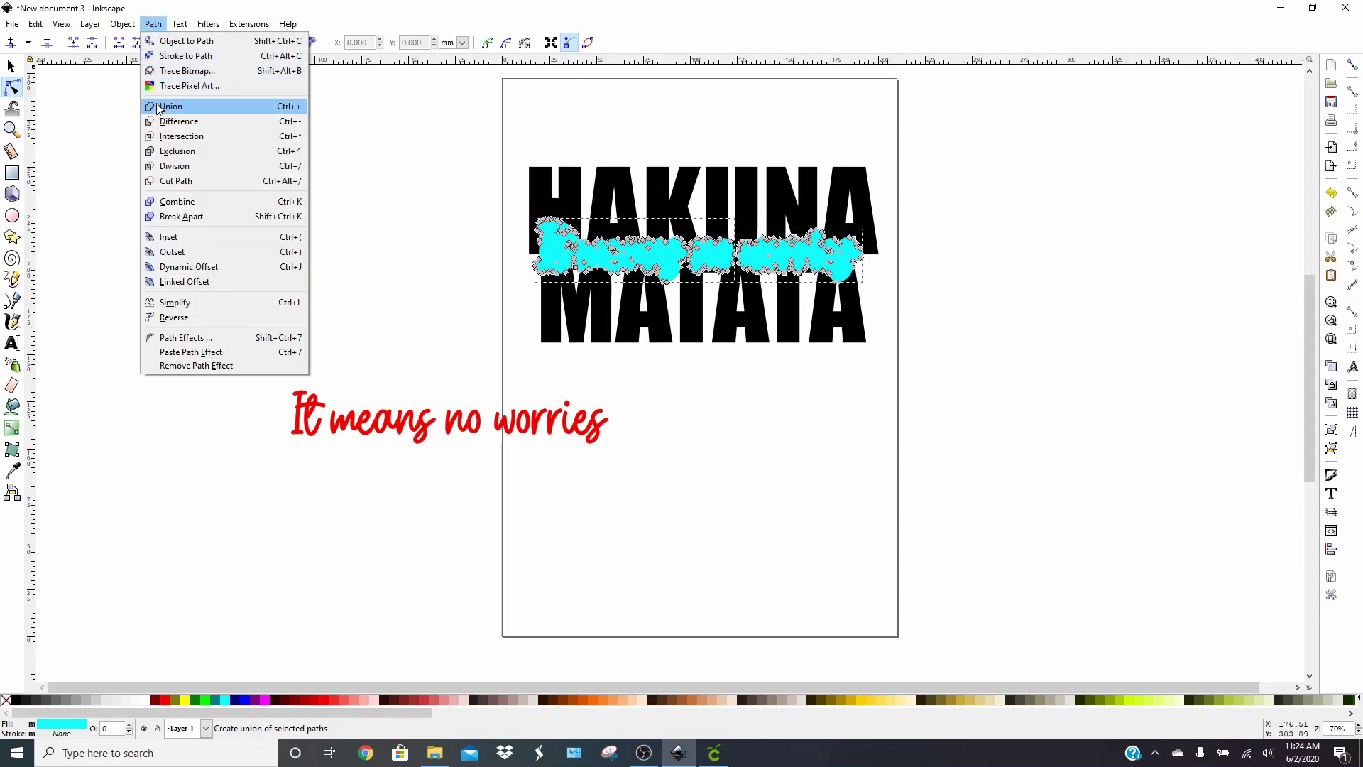
pyautogui.click(168, 106)
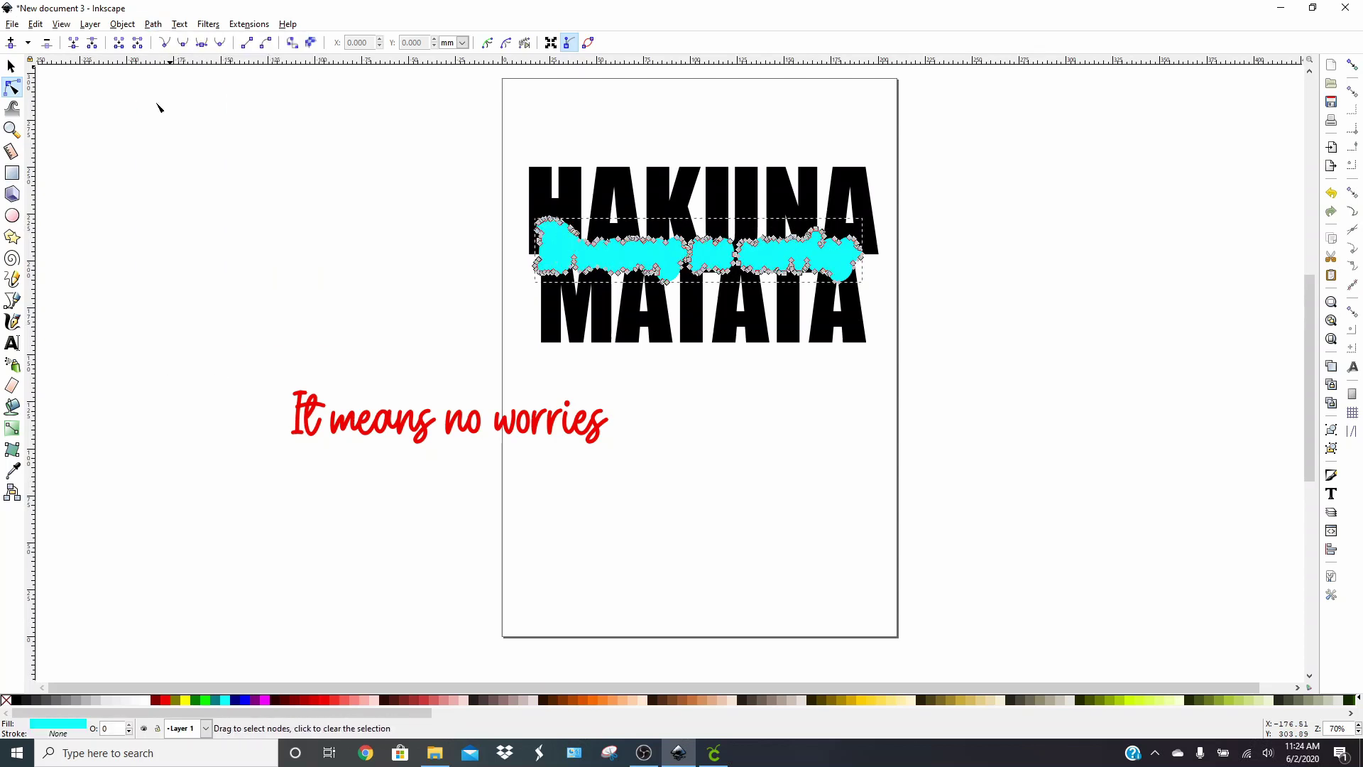
pyautogui.click(336, 307)
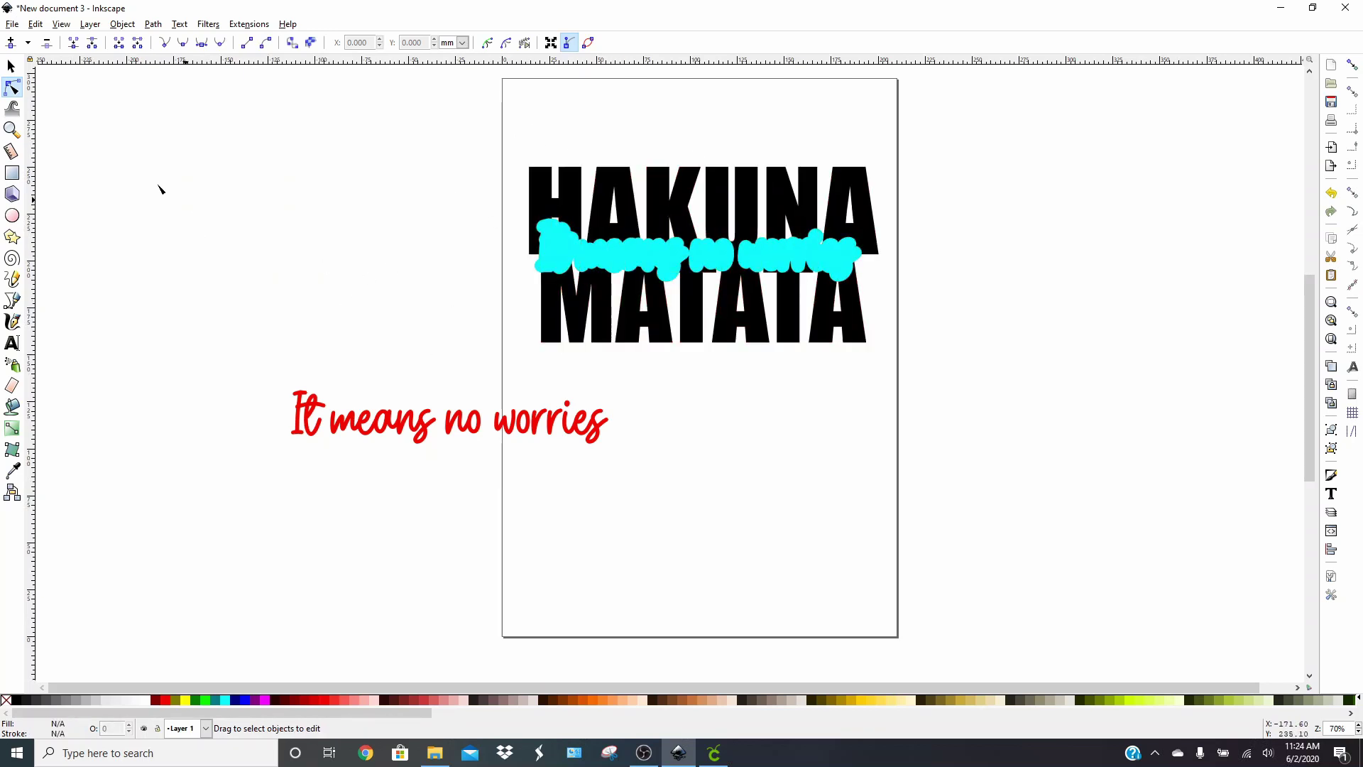
pyautogui.click(11, 66)
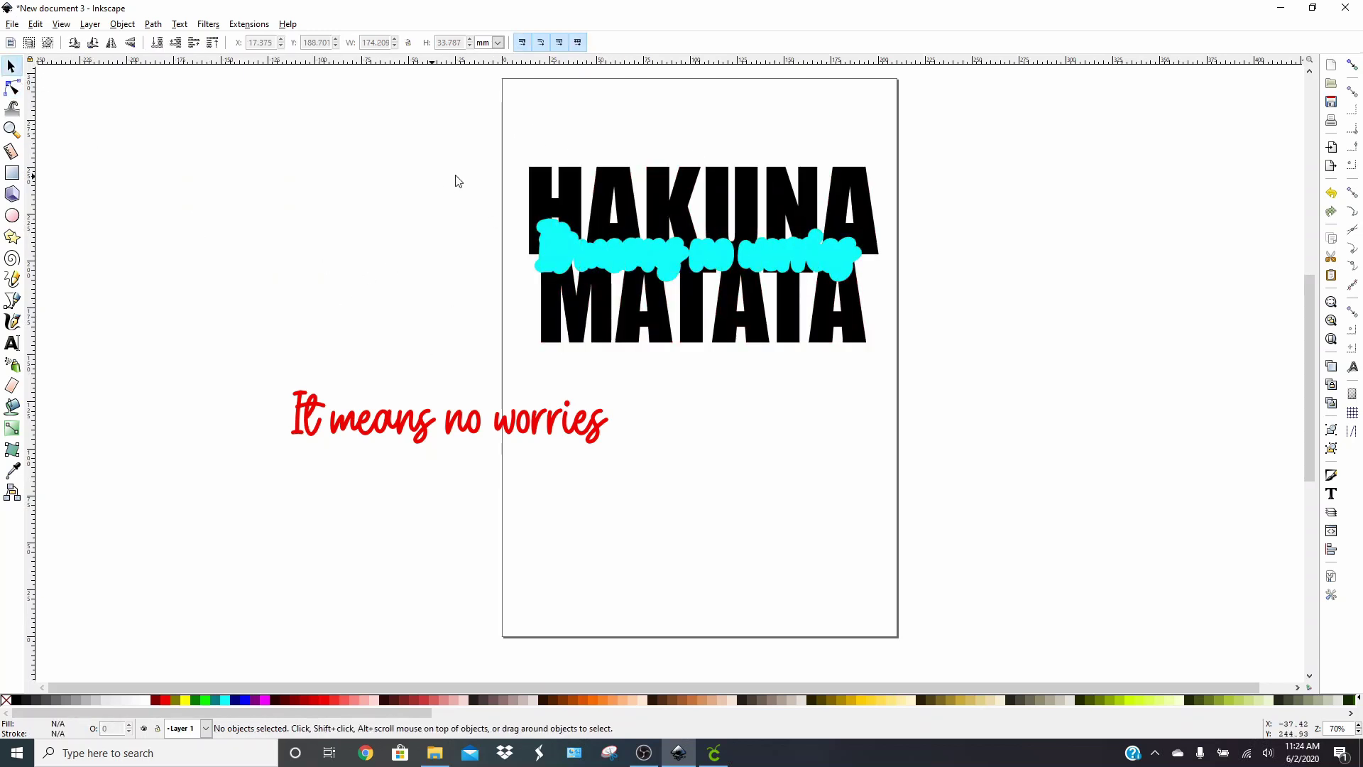
pyautogui.click(582, 252)
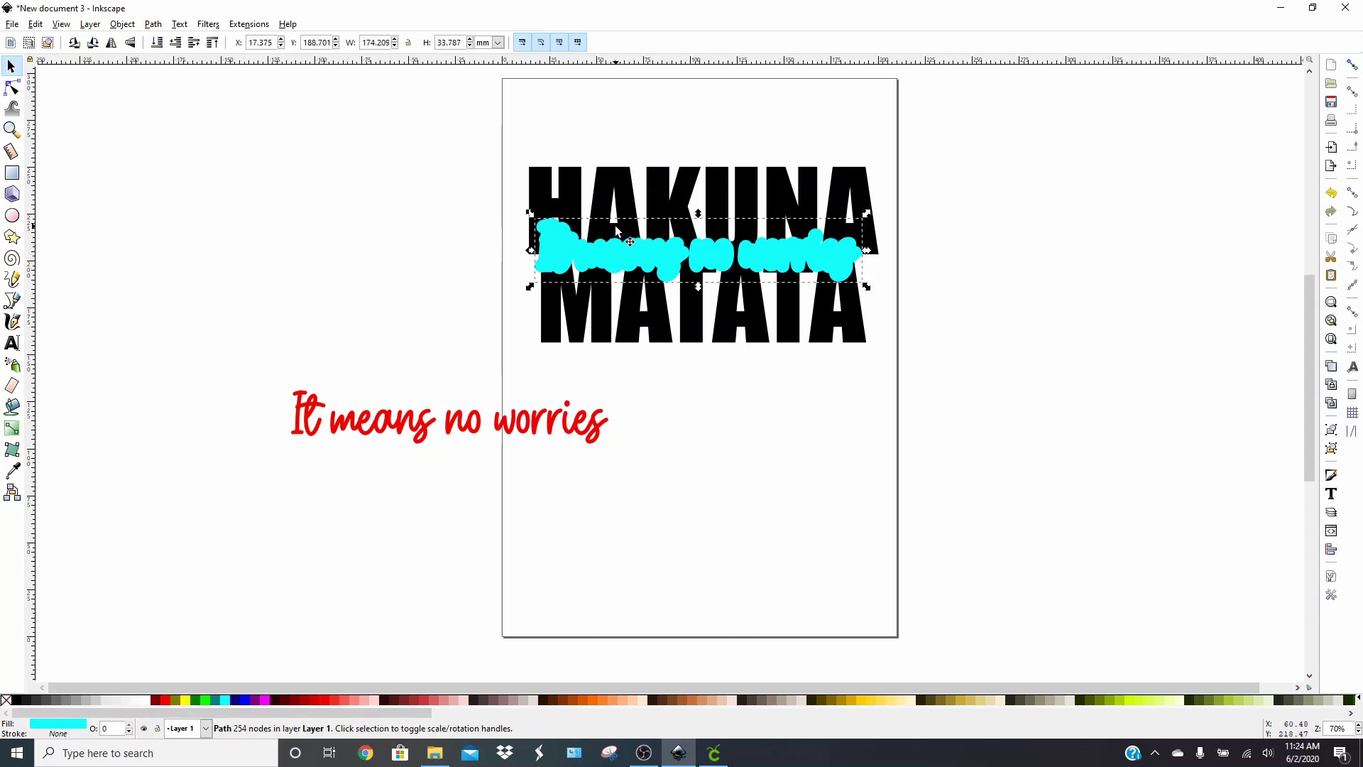
# Subtract the cyan shape from the black HAKUNA MATATA letters and move the red phrase into the knockout.
pyautogui.click(493, 133)
pyautogui.moveTo(491, 129); pyautogui.dragTo(921, 364)
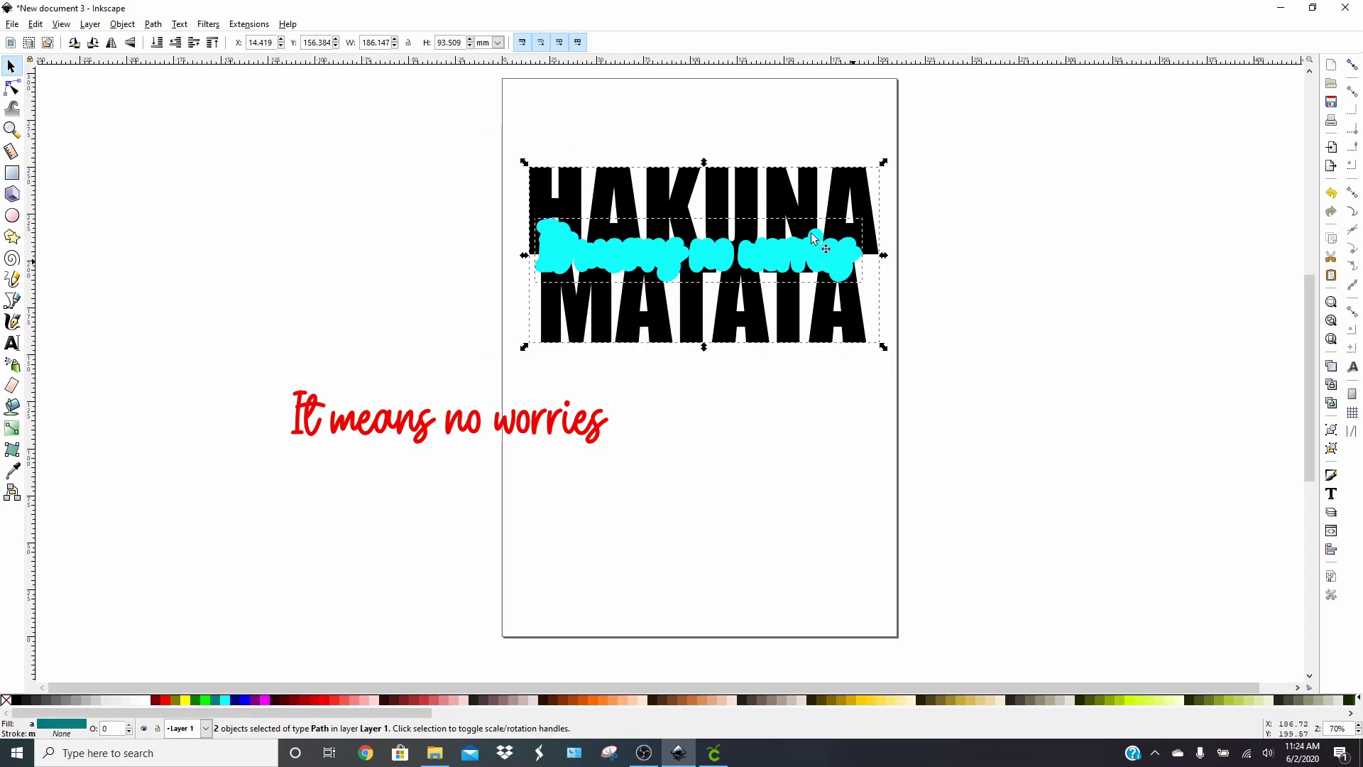
pyautogui.click(153, 27)
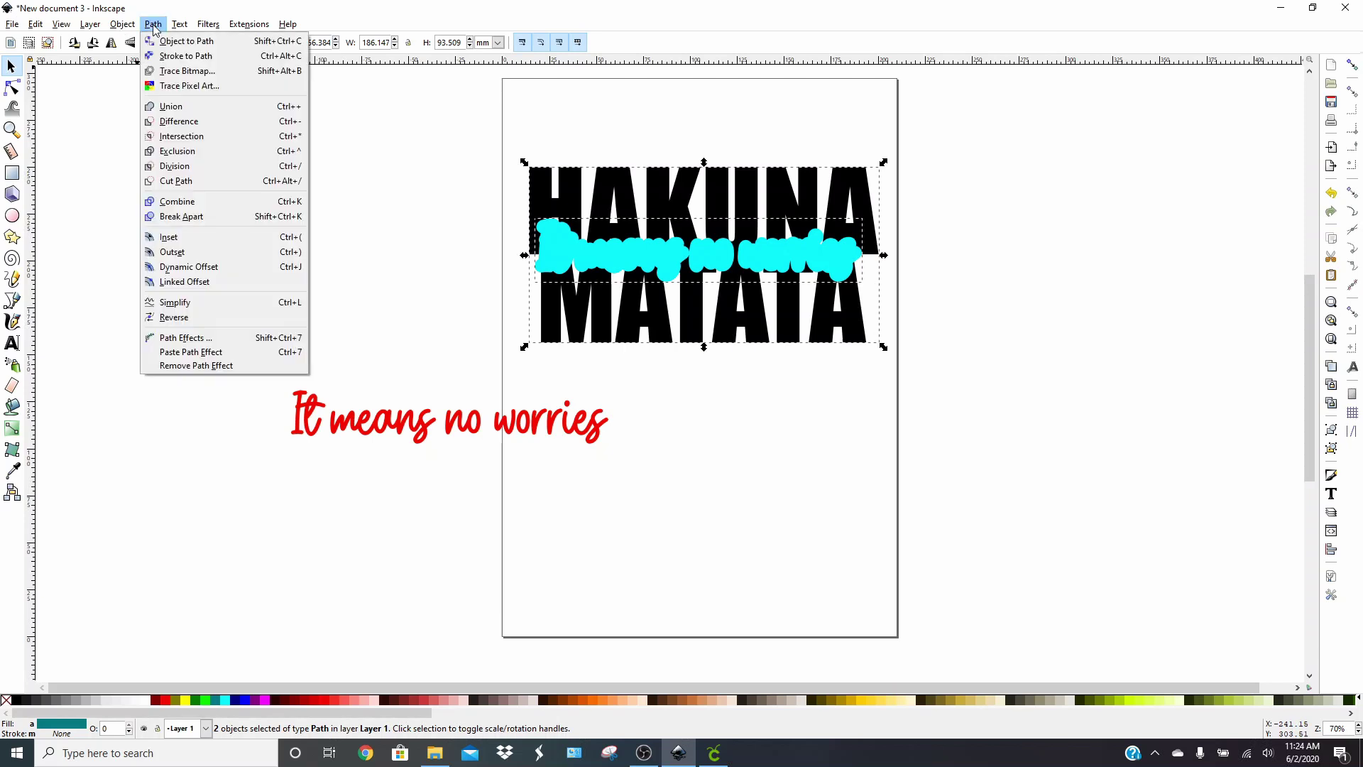
pyautogui.click(163, 124)
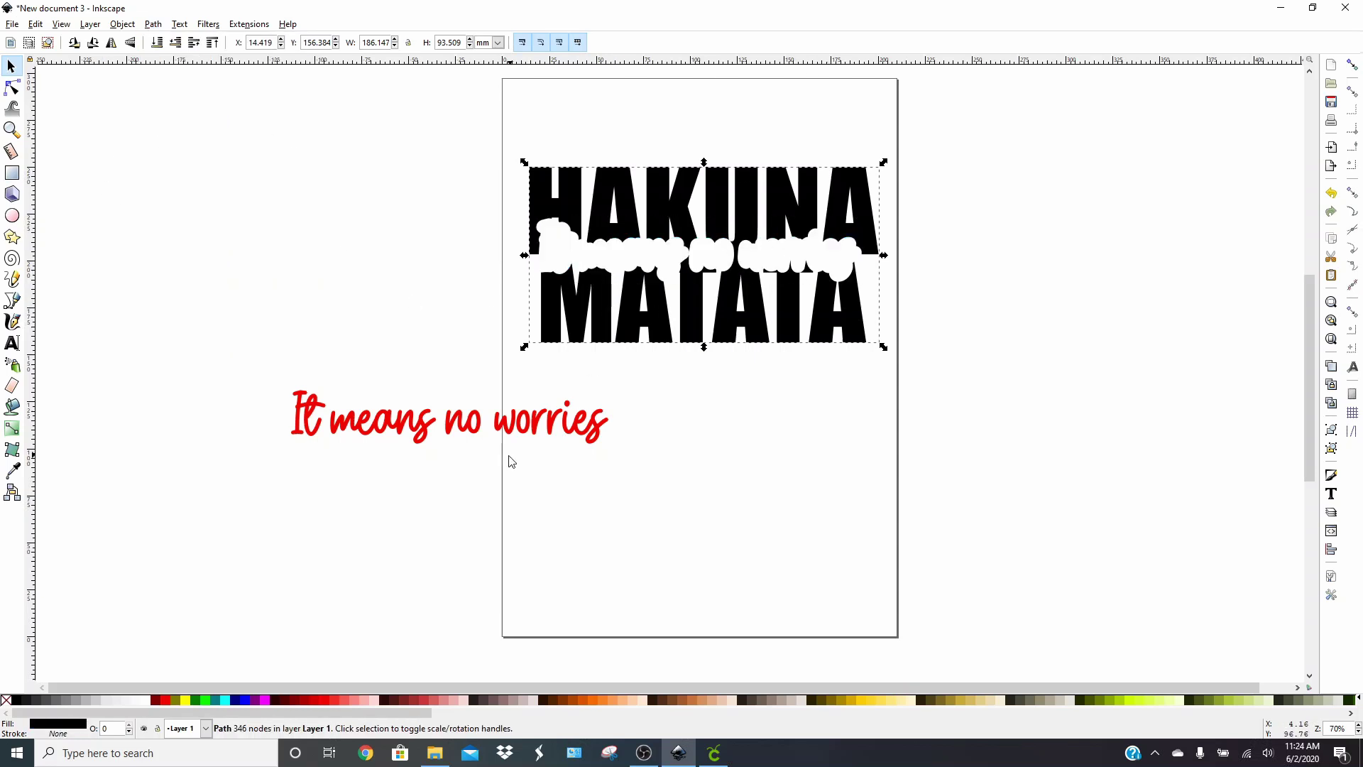
pyautogui.moveTo(552, 425); pyautogui.dragTo(804, 258)
pyautogui.click(659, 554)
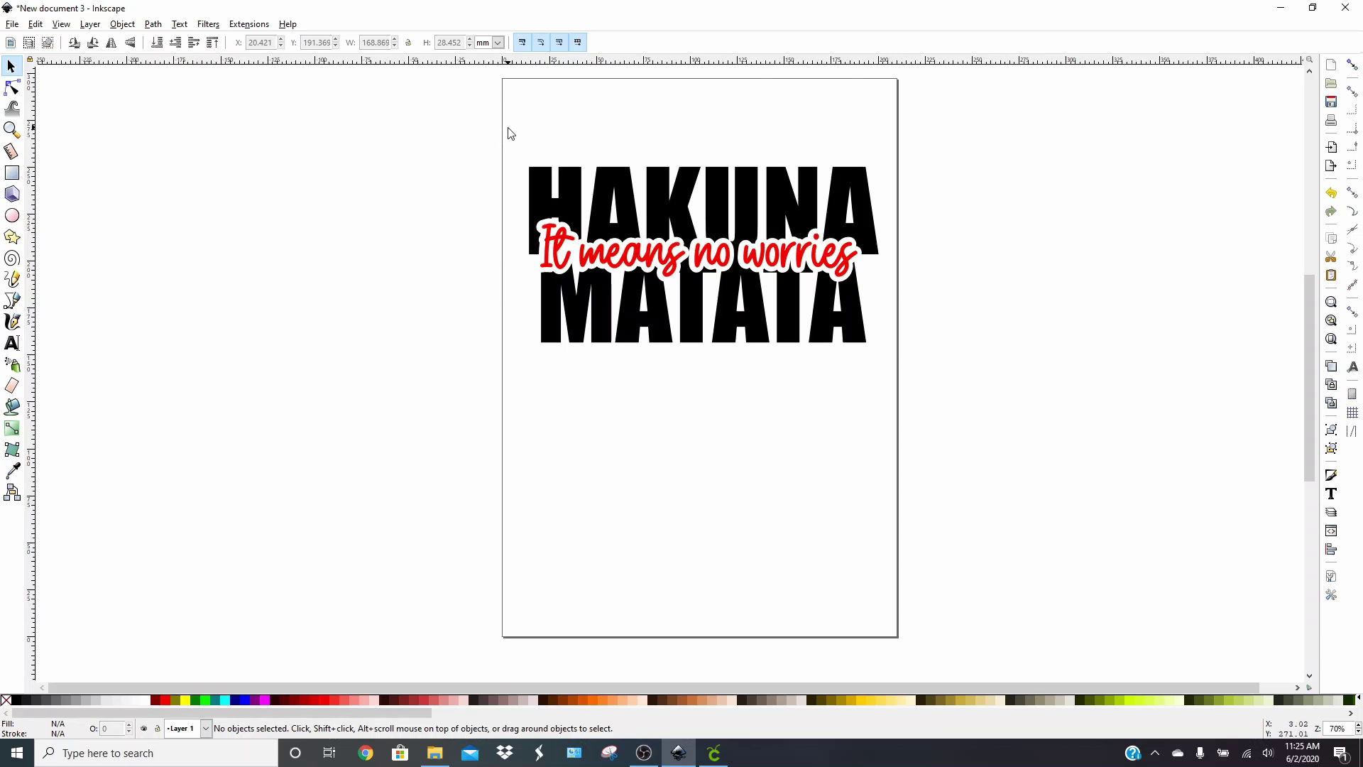
# Group the knocked-out lettering with the red phrase.
pyautogui.moveTo(508, 127); pyautogui.dragTo(921, 362)
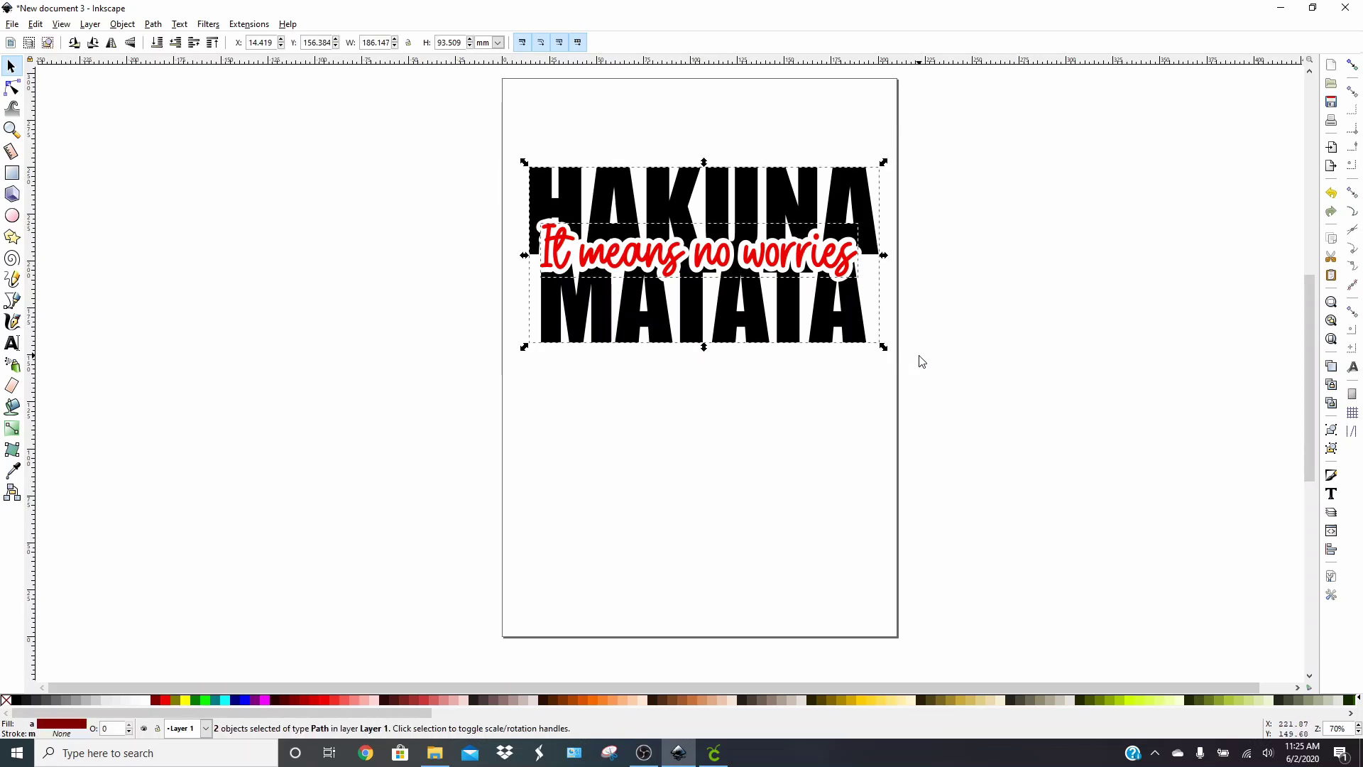
pyautogui.click(138, 25)
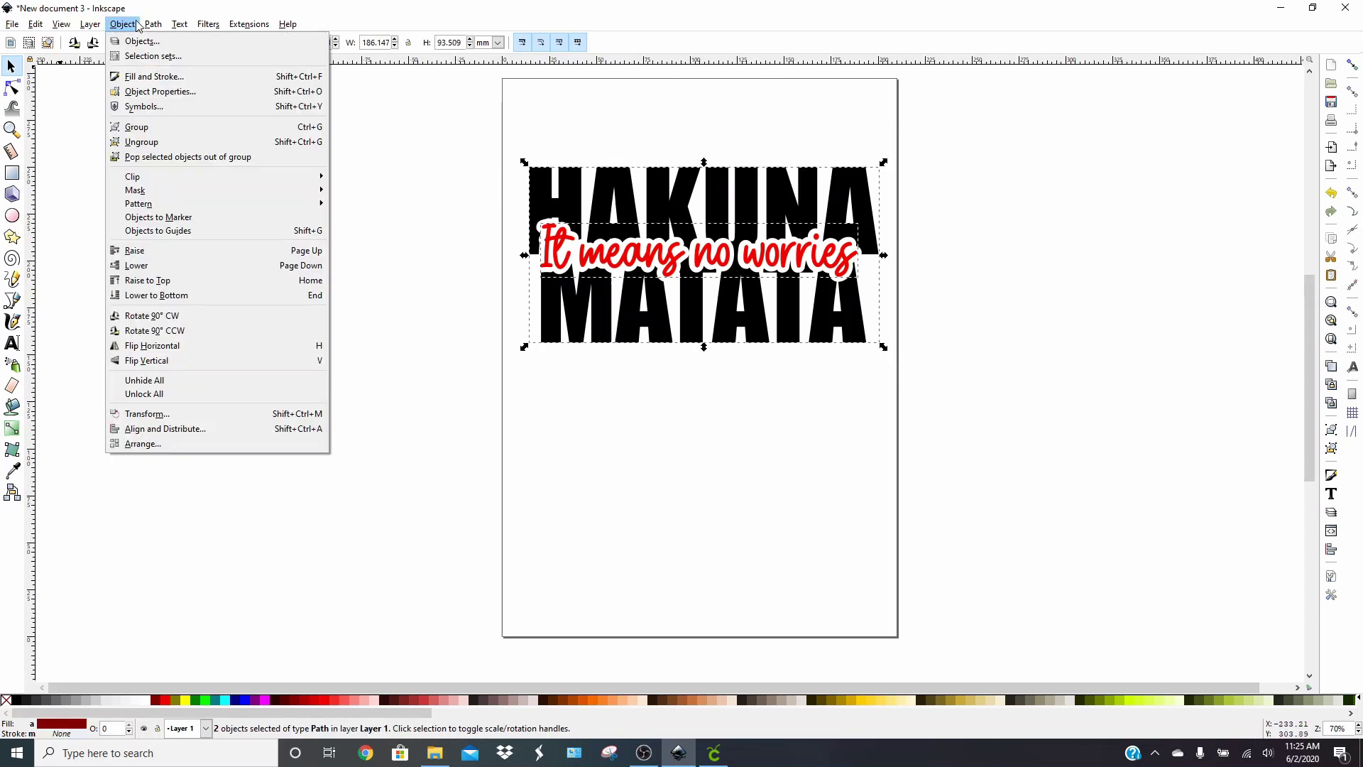
pyautogui.click(111, 128)
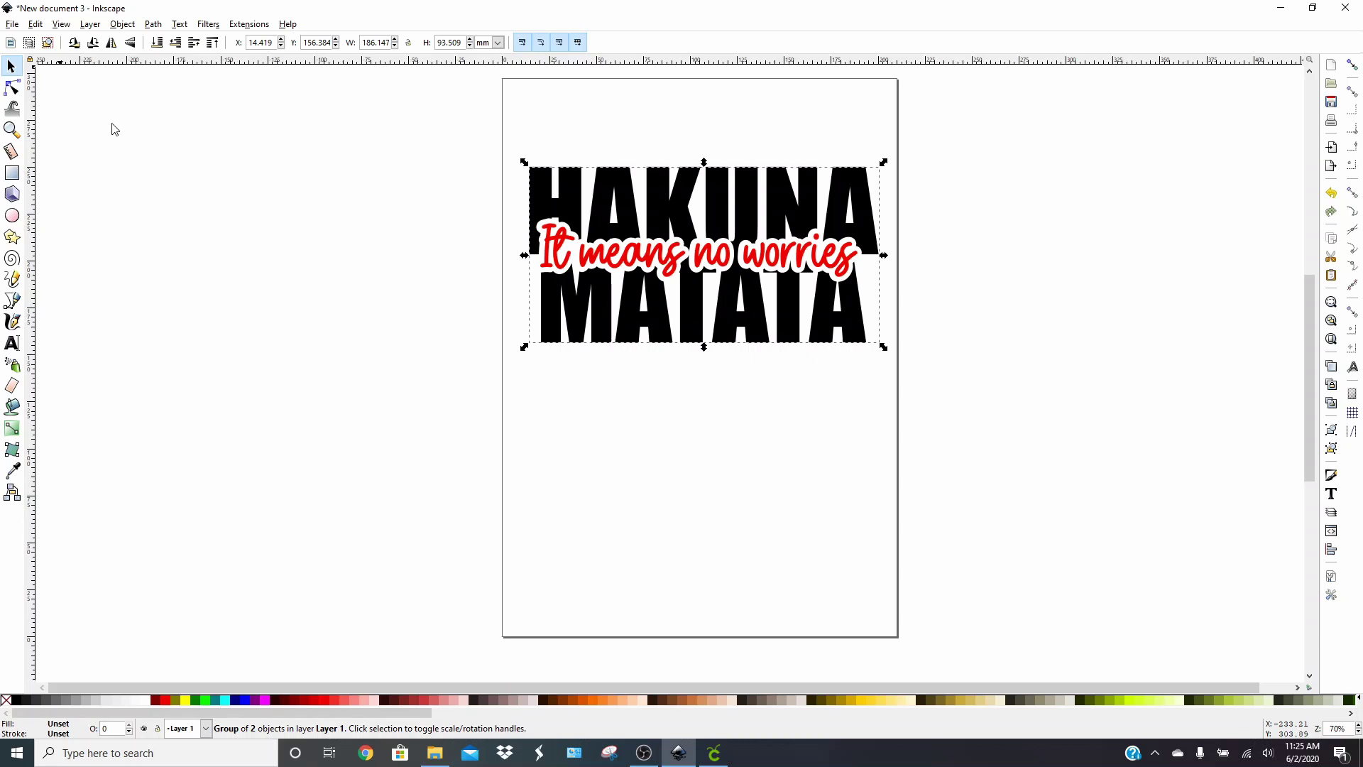
# Save the design as matata.
pyautogui.click(12, 23)
pyautogui.click(27, 113)
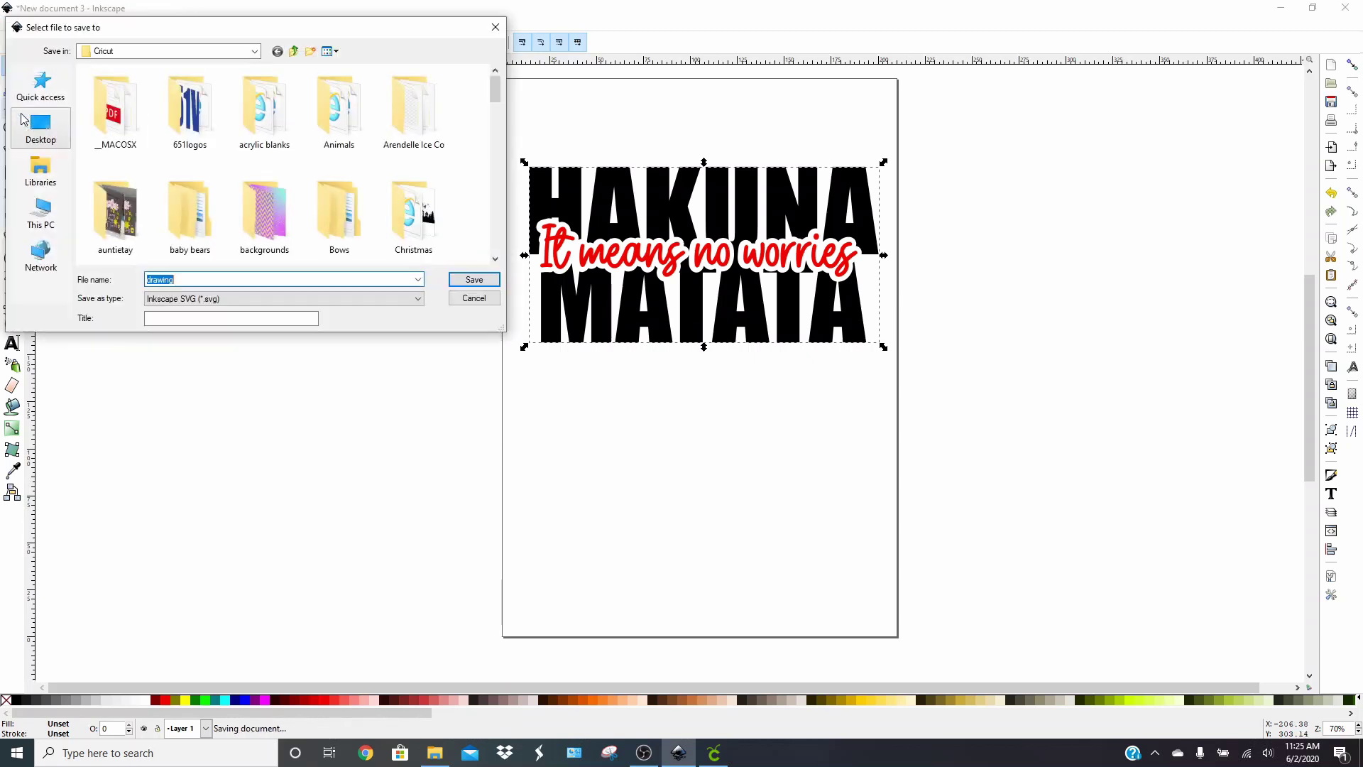
pyautogui.write('matata')
pyautogui.press('Return')
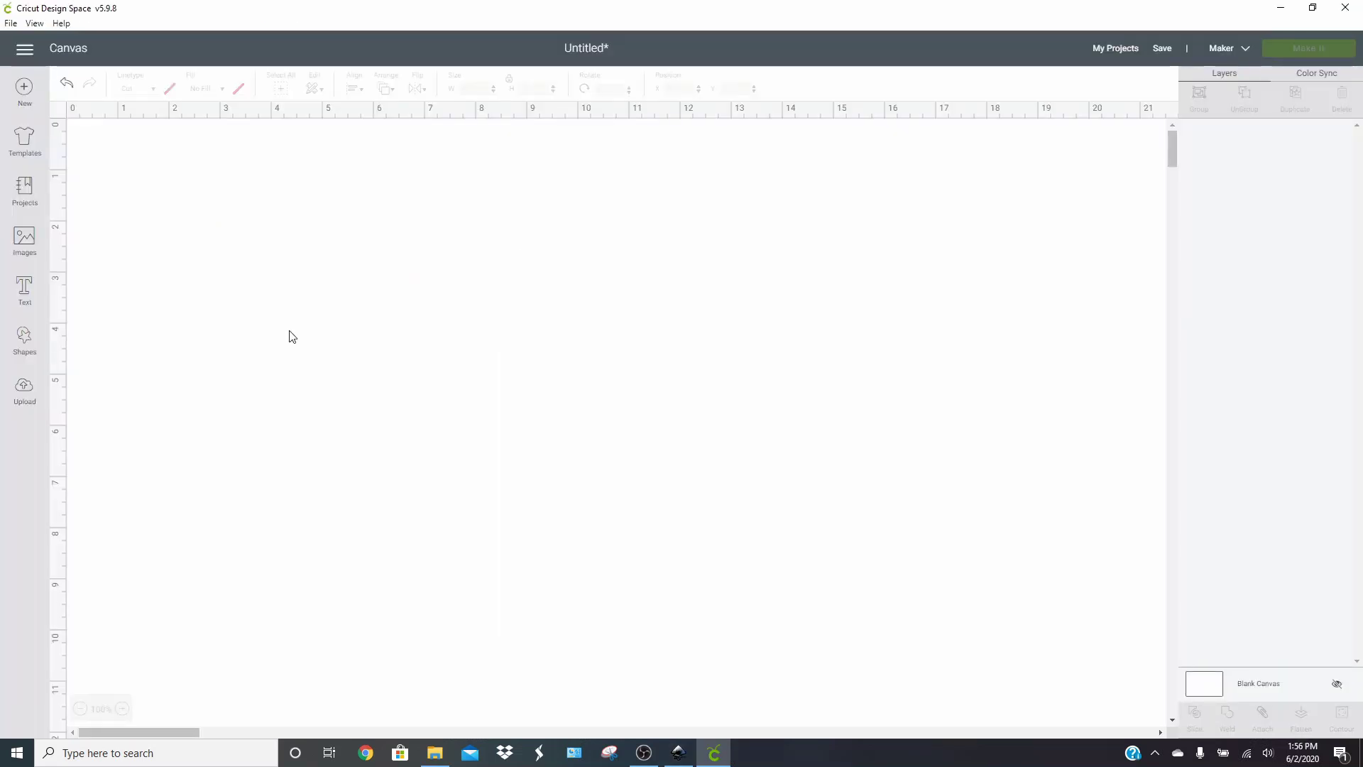
# Upload the matata file from the Cricut folder as an image and save it.
pyautogui.click(32, 394)
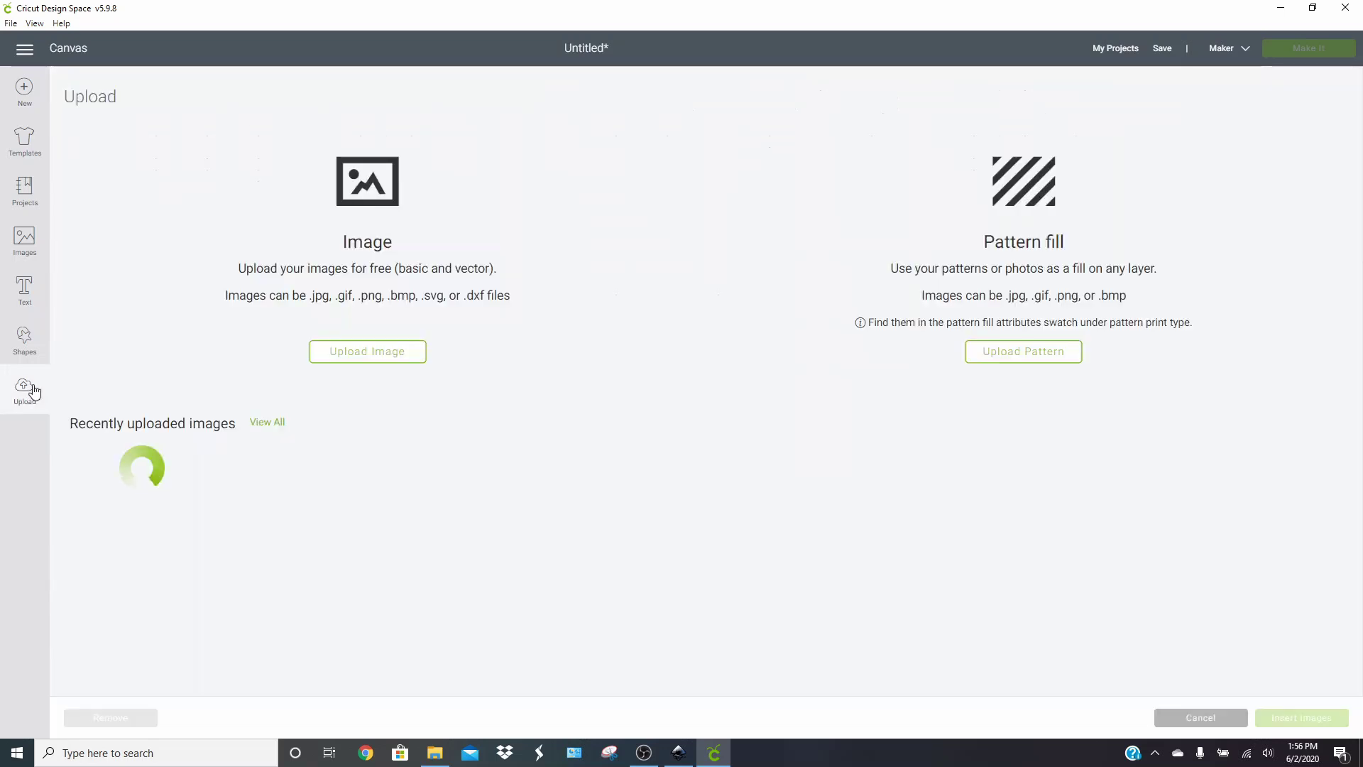
pyautogui.click(364, 352)
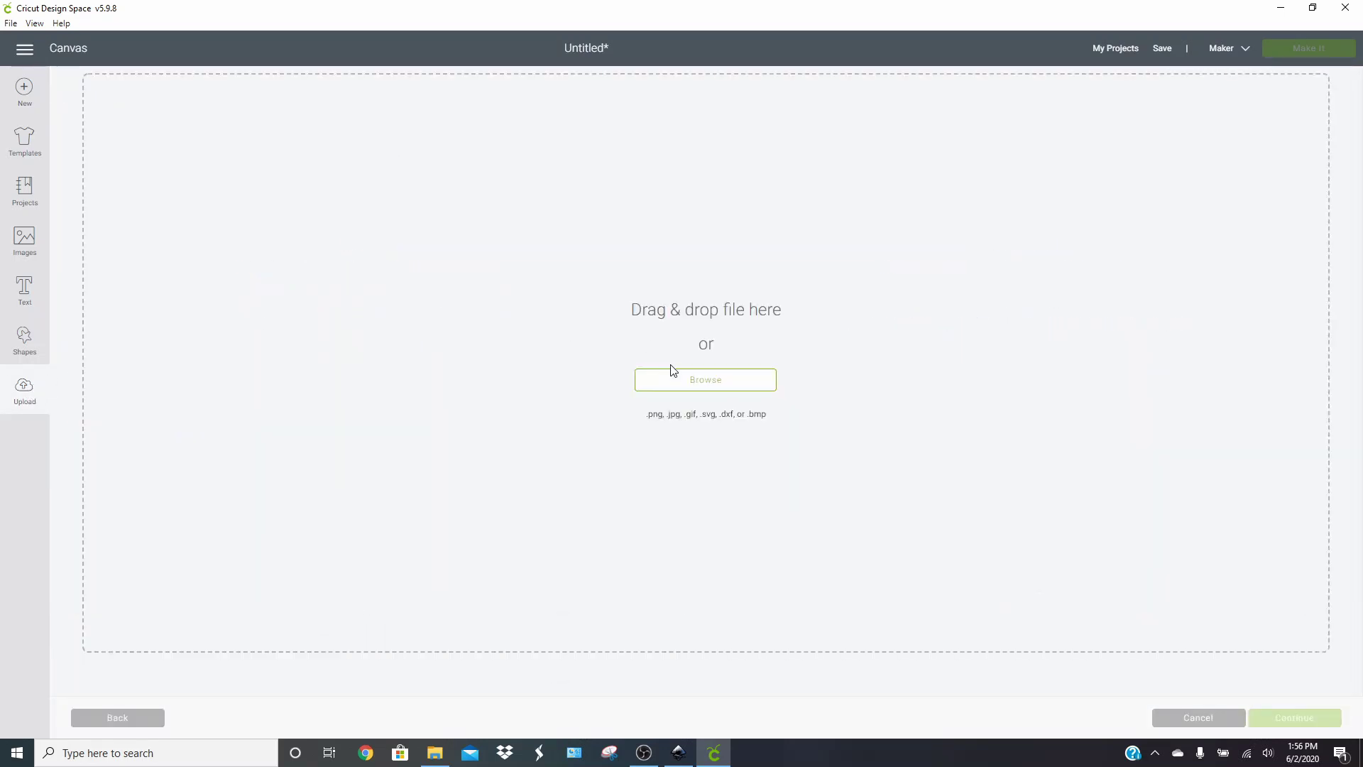
pyautogui.click(687, 382)
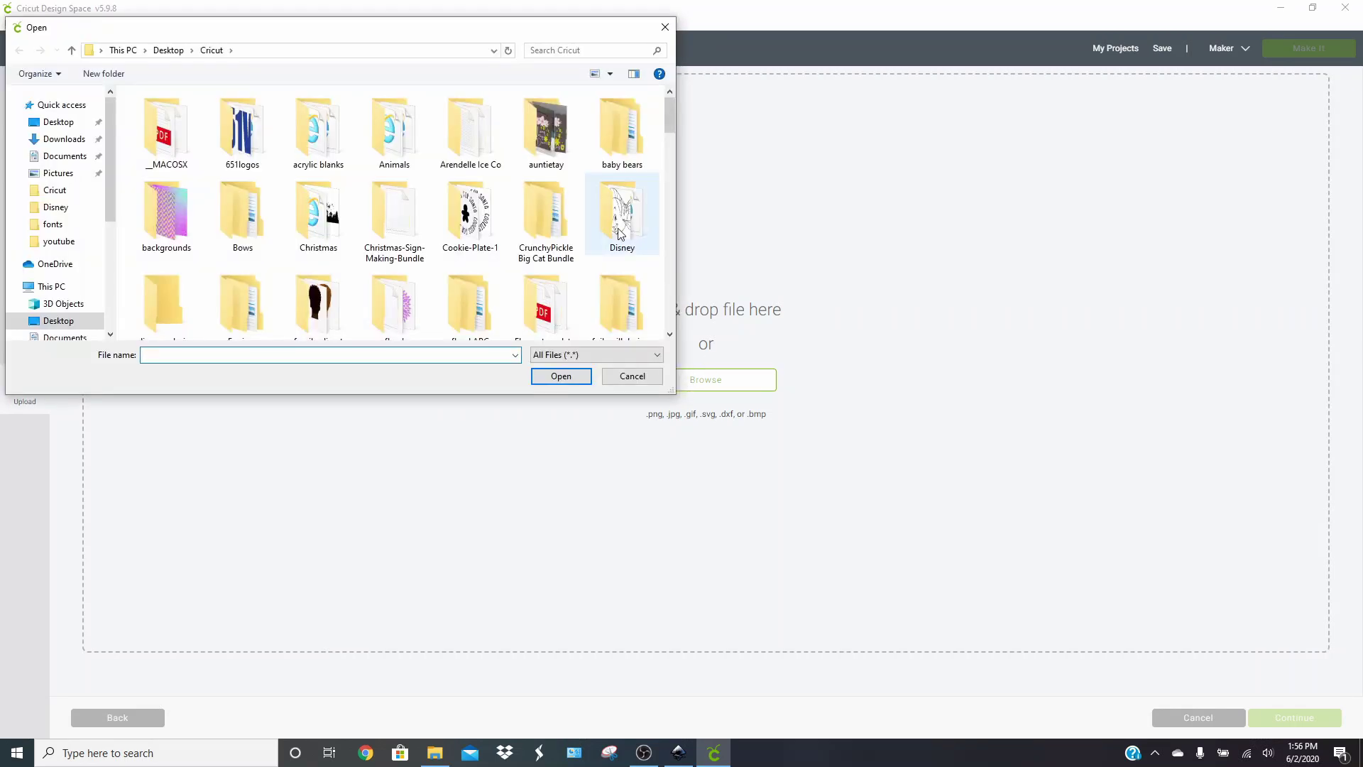
pyautogui.scroll(-3, 621, 235)
pyautogui.scroll(-5, 621, 235)
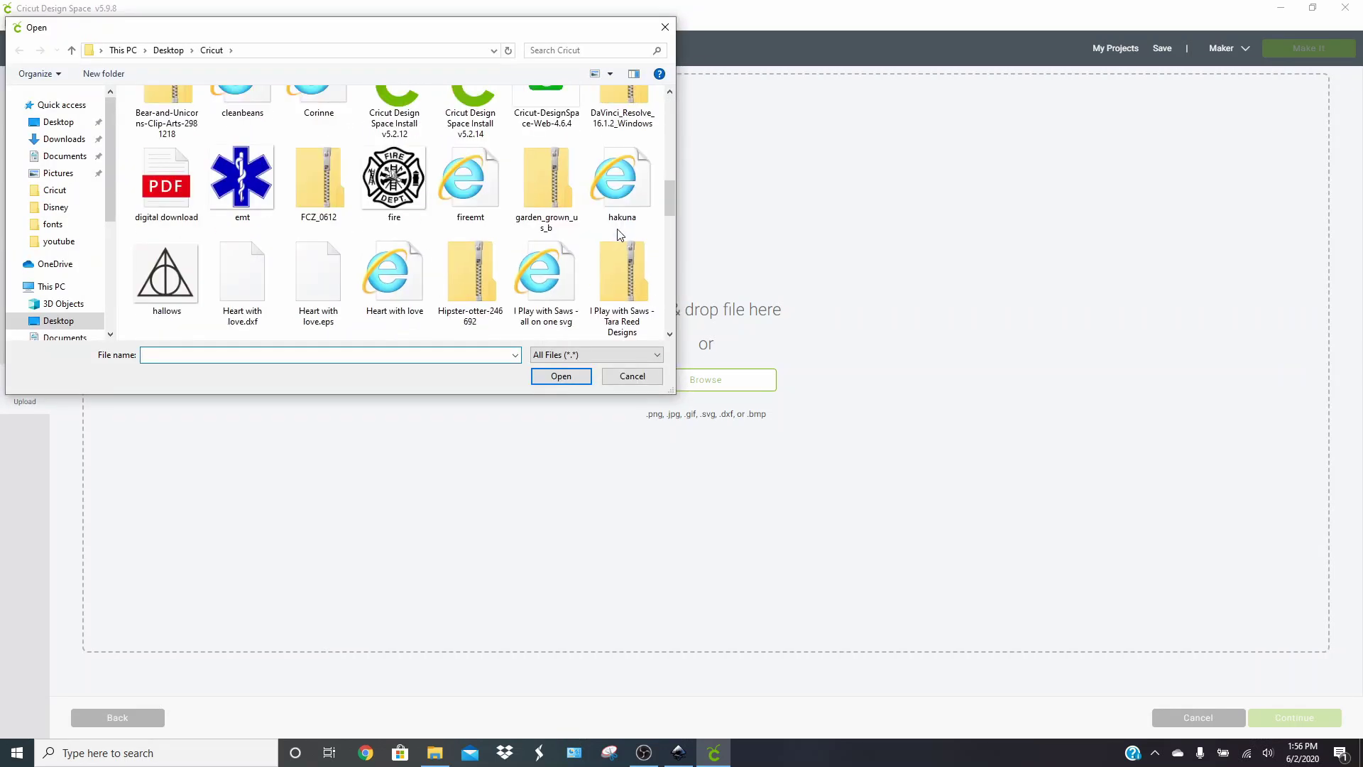
pyautogui.scroll(-3, 385, 293)
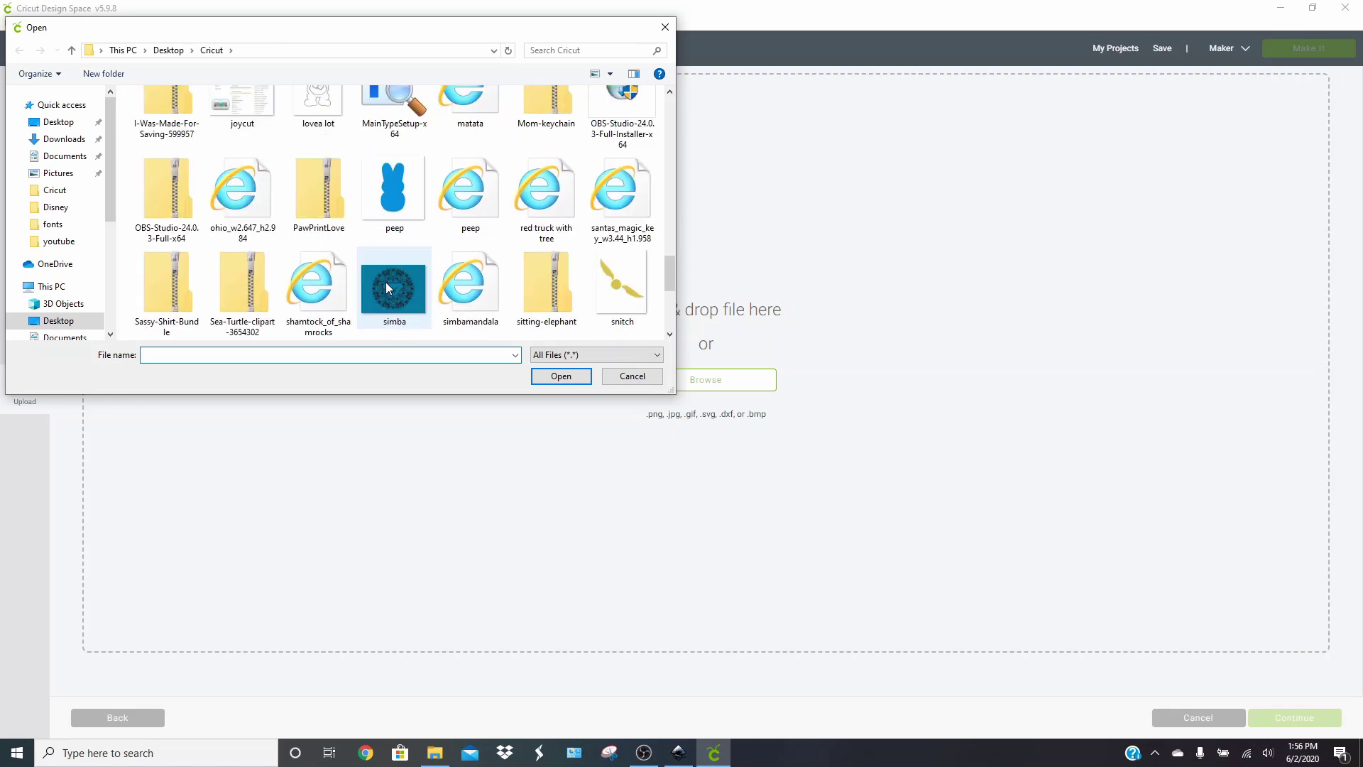
pyautogui.scroll(1, 316, 220)
pyautogui.doubleClick(467, 129)
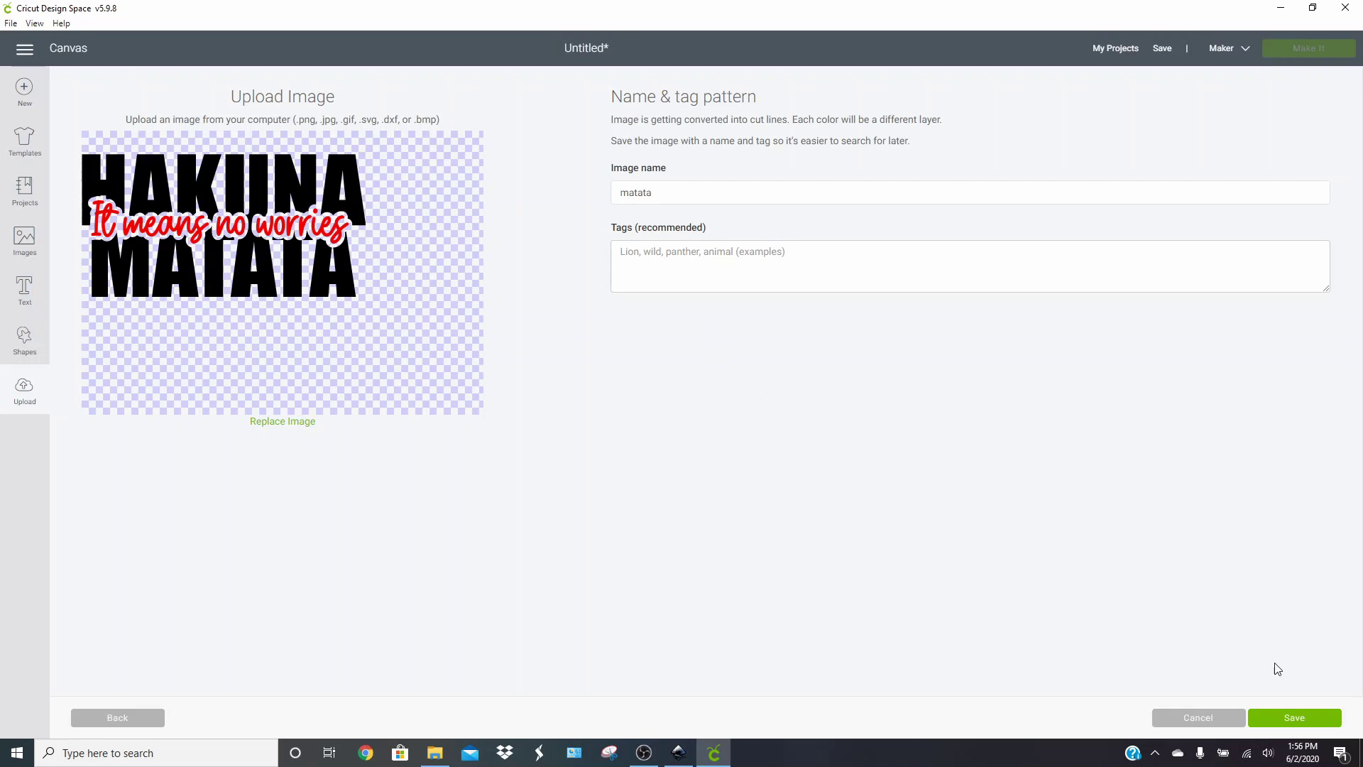
pyautogui.click(1283, 716)
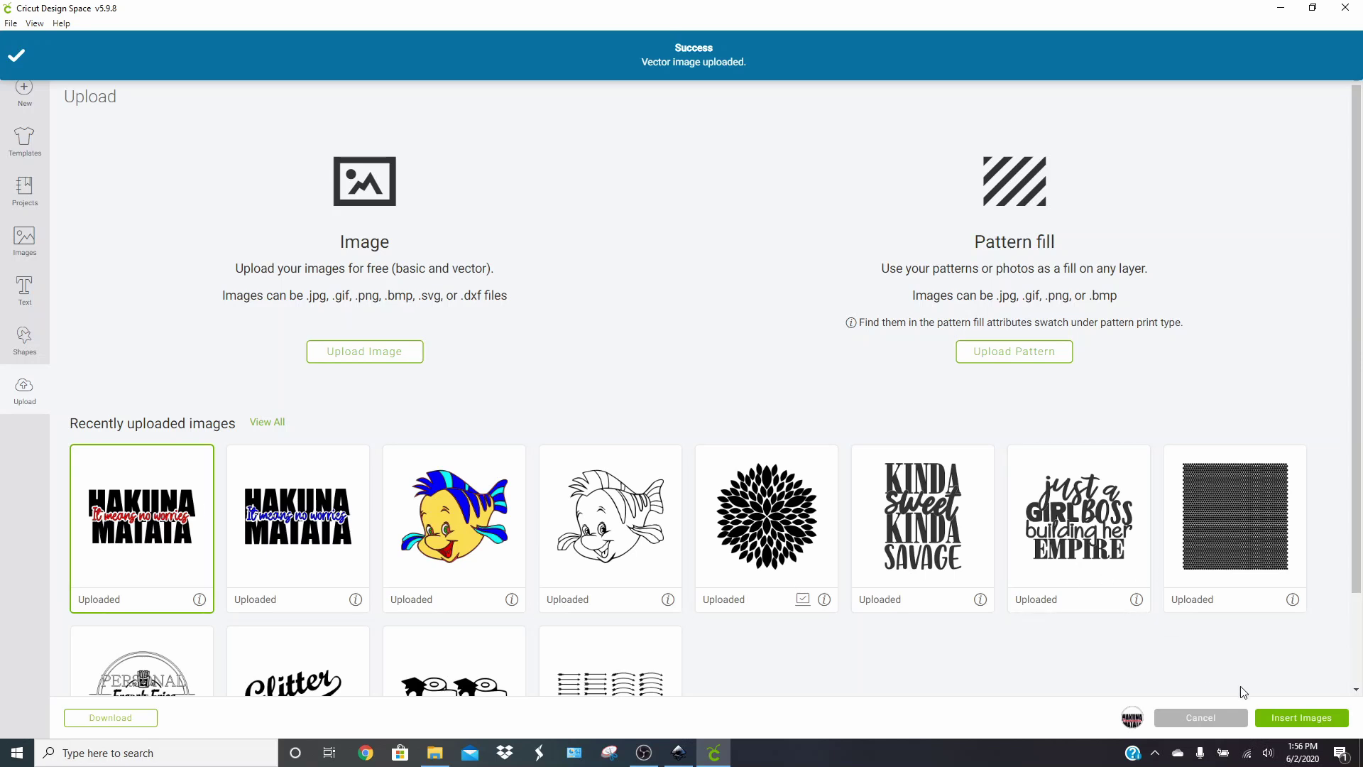
# Insert the matata image and resize it to 17.071 × 8.576 inches near the top-left.
pyautogui.click(1284, 718)
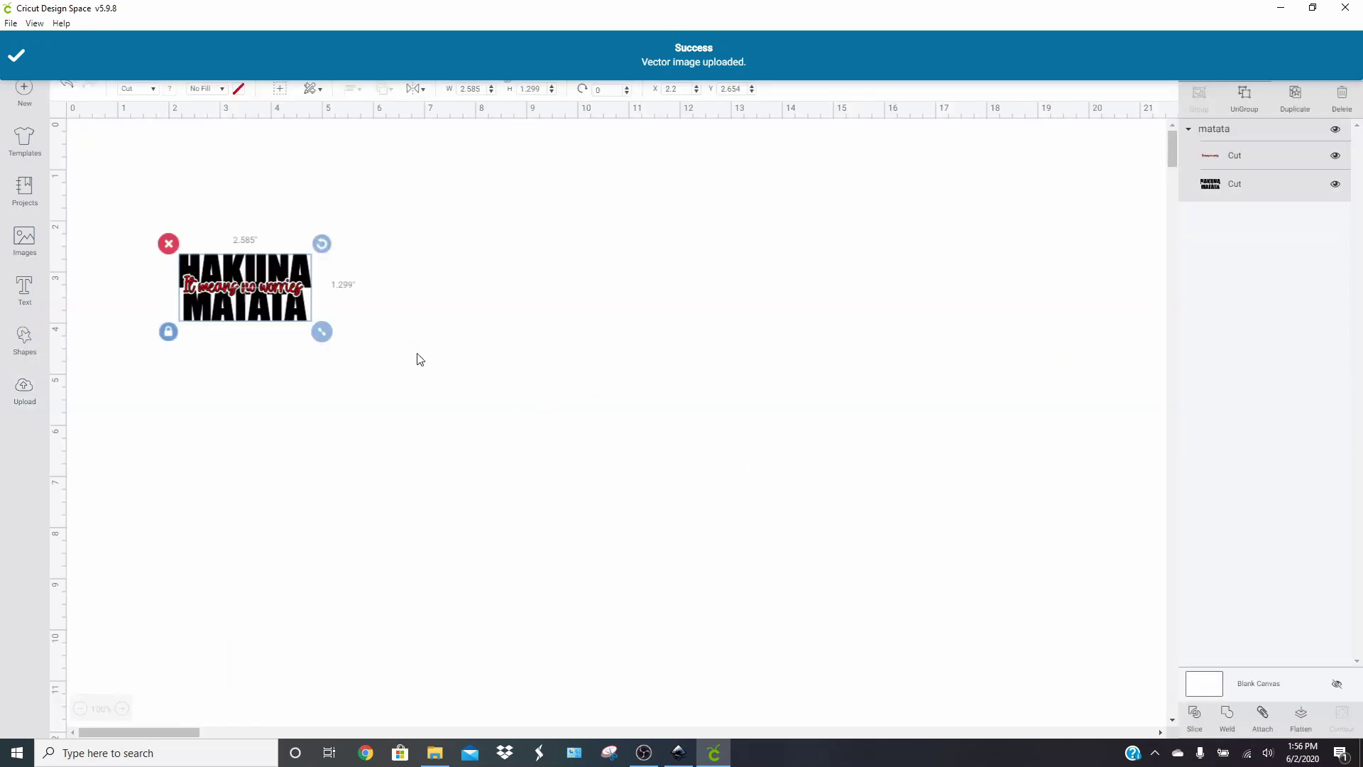
pyautogui.moveTo(322, 333); pyautogui.dragTo(922, 633)
pyautogui.moveTo(734, 455); pyautogui.dragTo(712, 363)
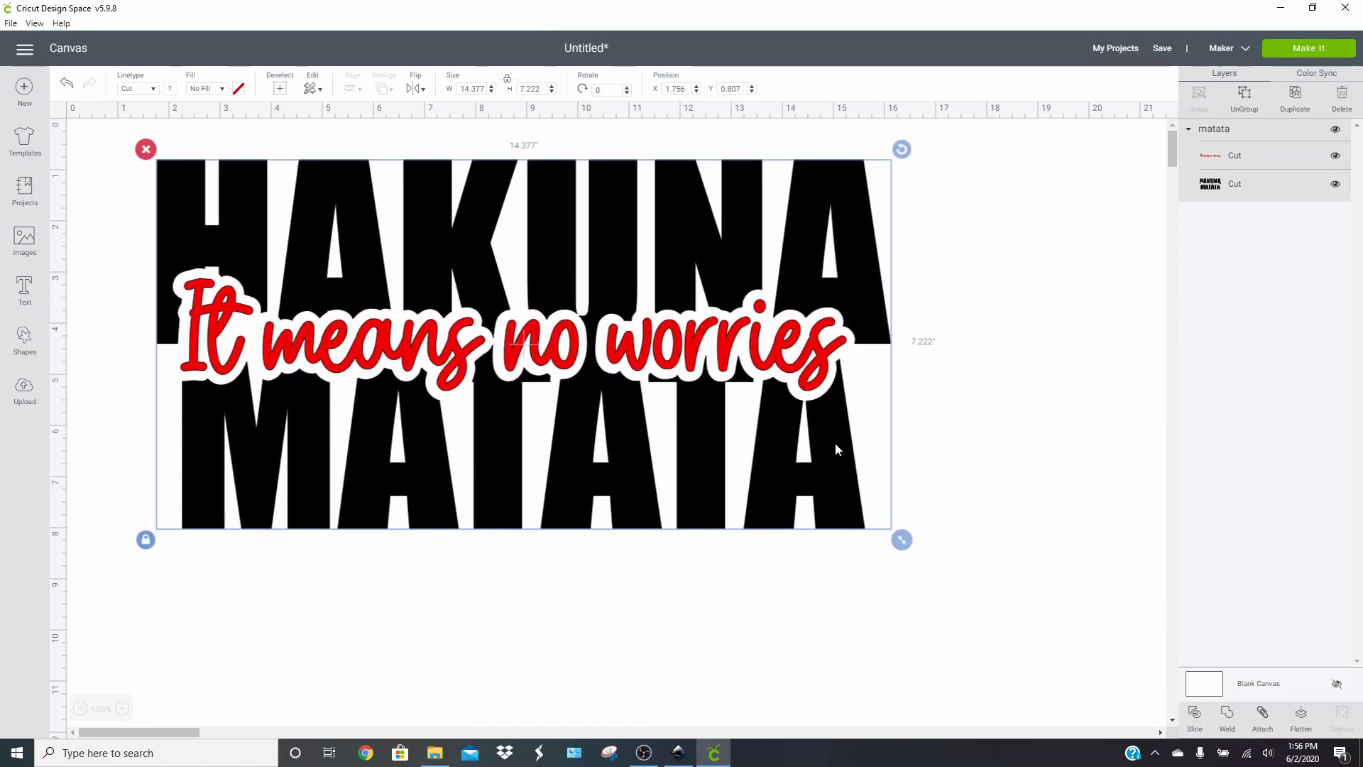
pyautogui.moveTo(901, 540); pyautogui.dragTo(1040, 608)
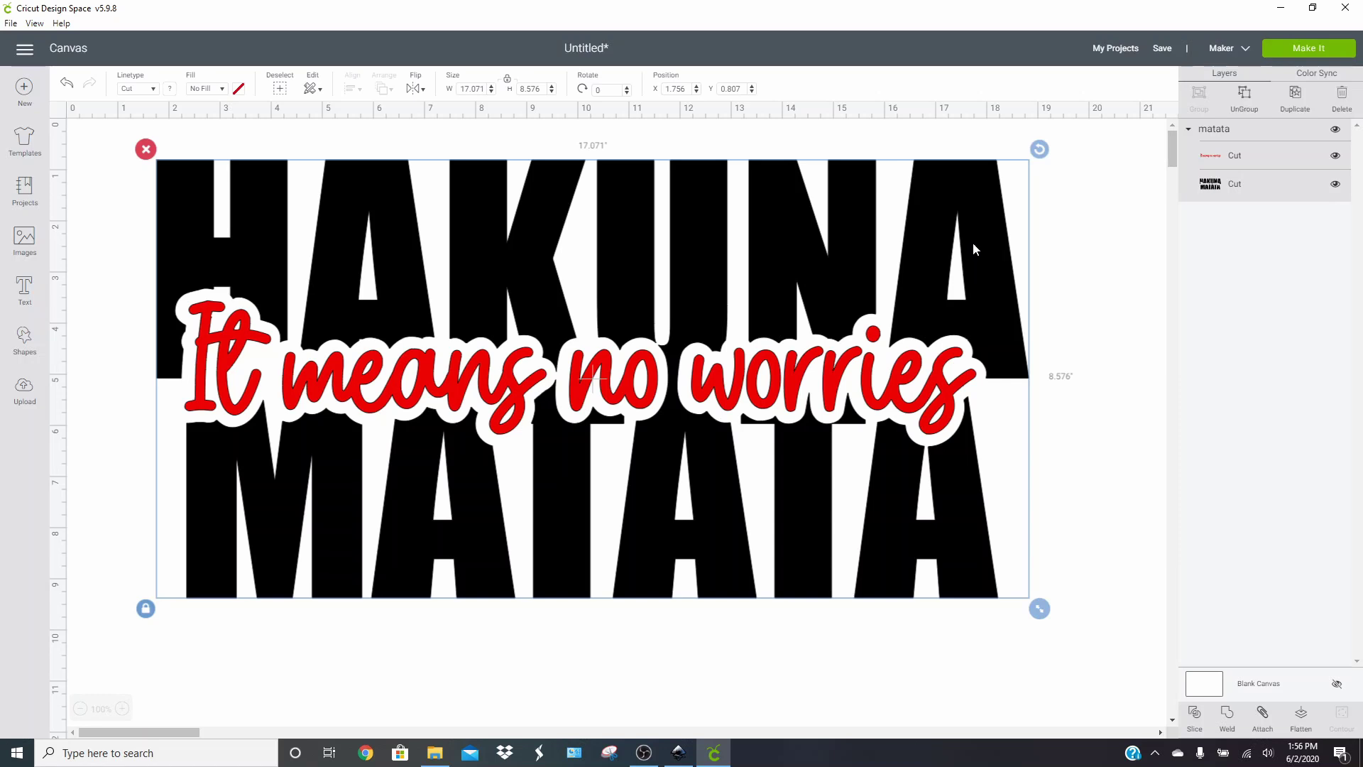
pyautogui.click(1330, 53)
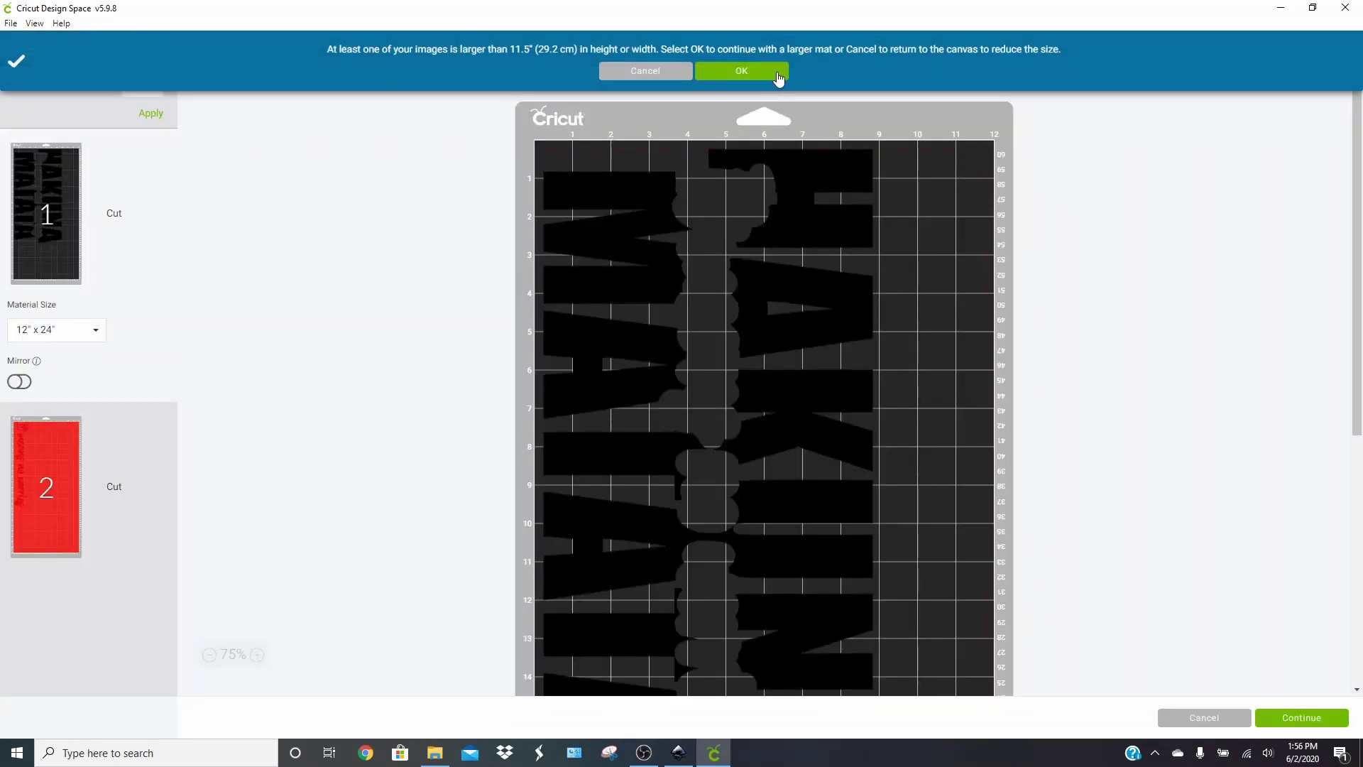
pyautogui.click(779, 74)
pyautogui.scroll(-1, 764, 305)
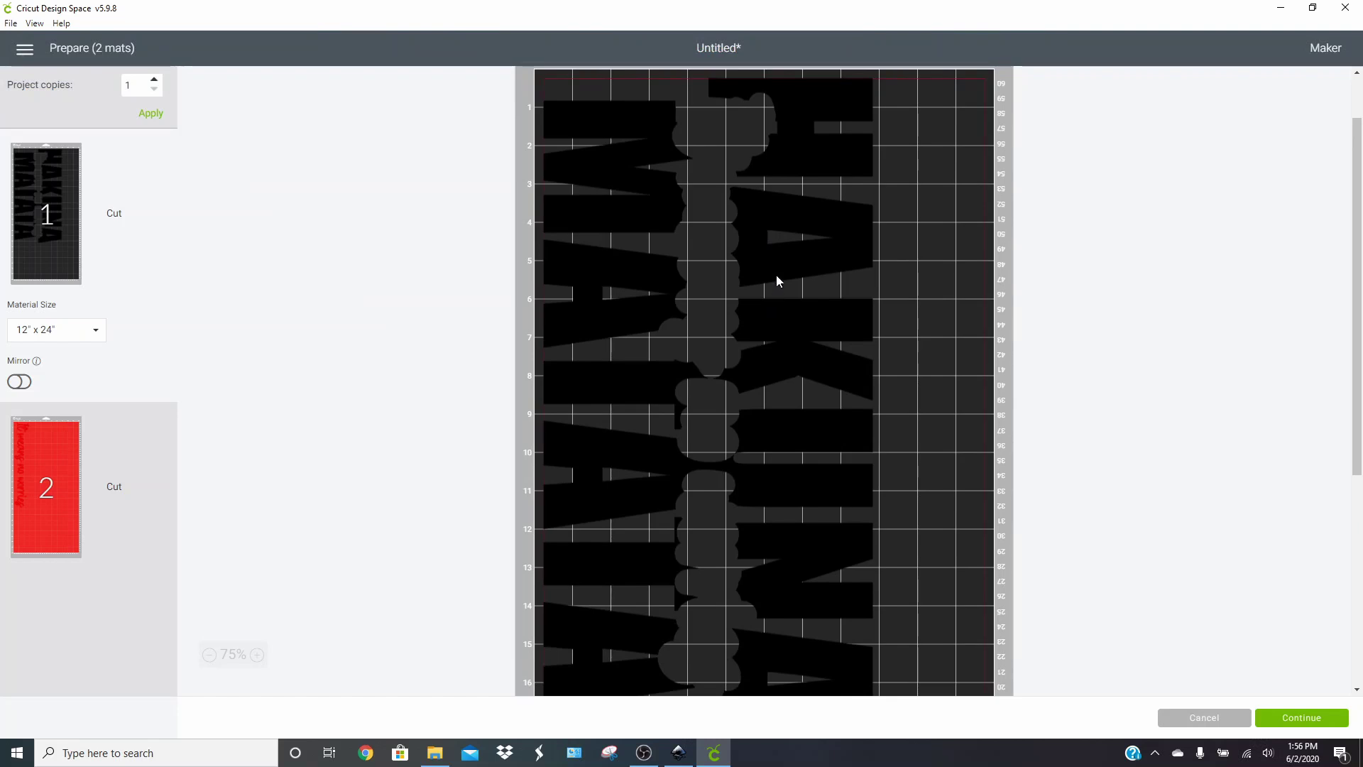
pyautogui.scroll(-1, 781, 270)
pyautogui.scroll(2, 786, 266)
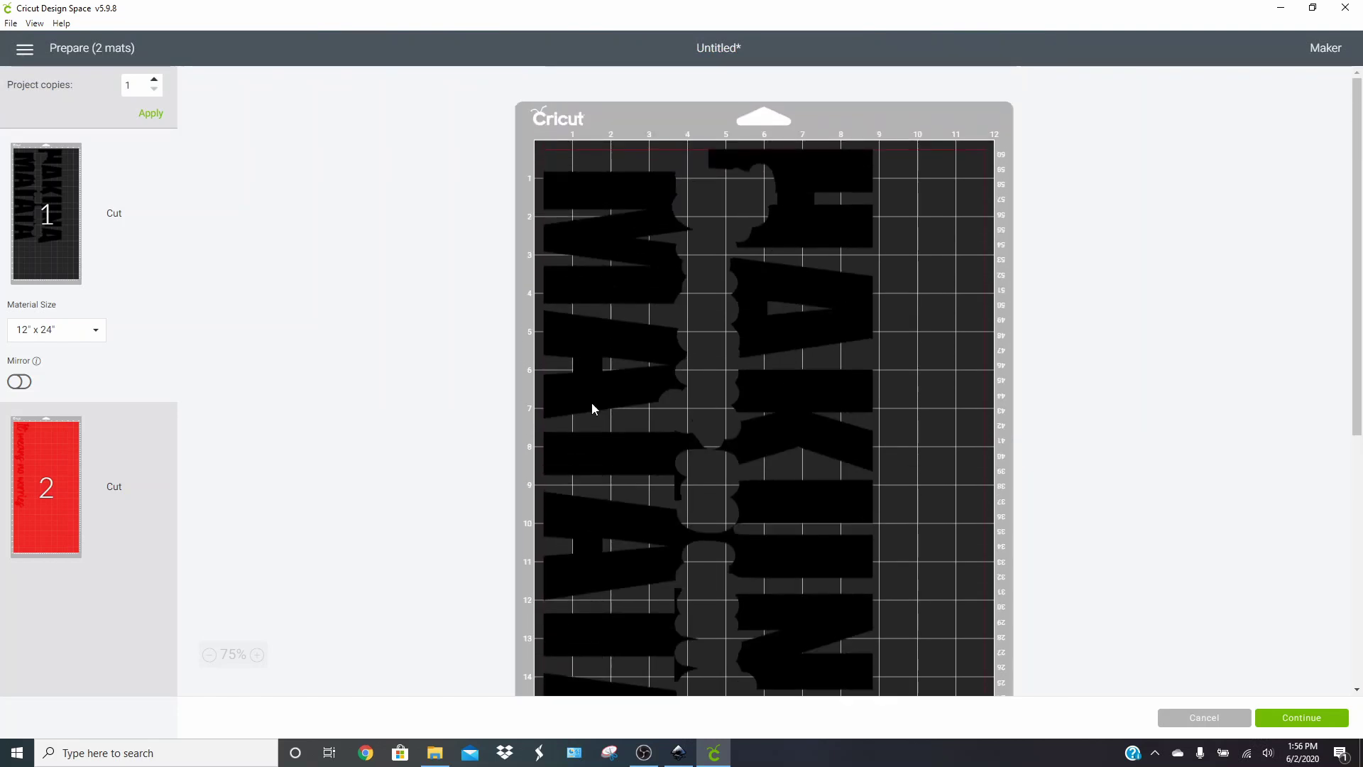
pyautogui.click(55, 513)
pyautogui.scroll(-5, 605, 240)
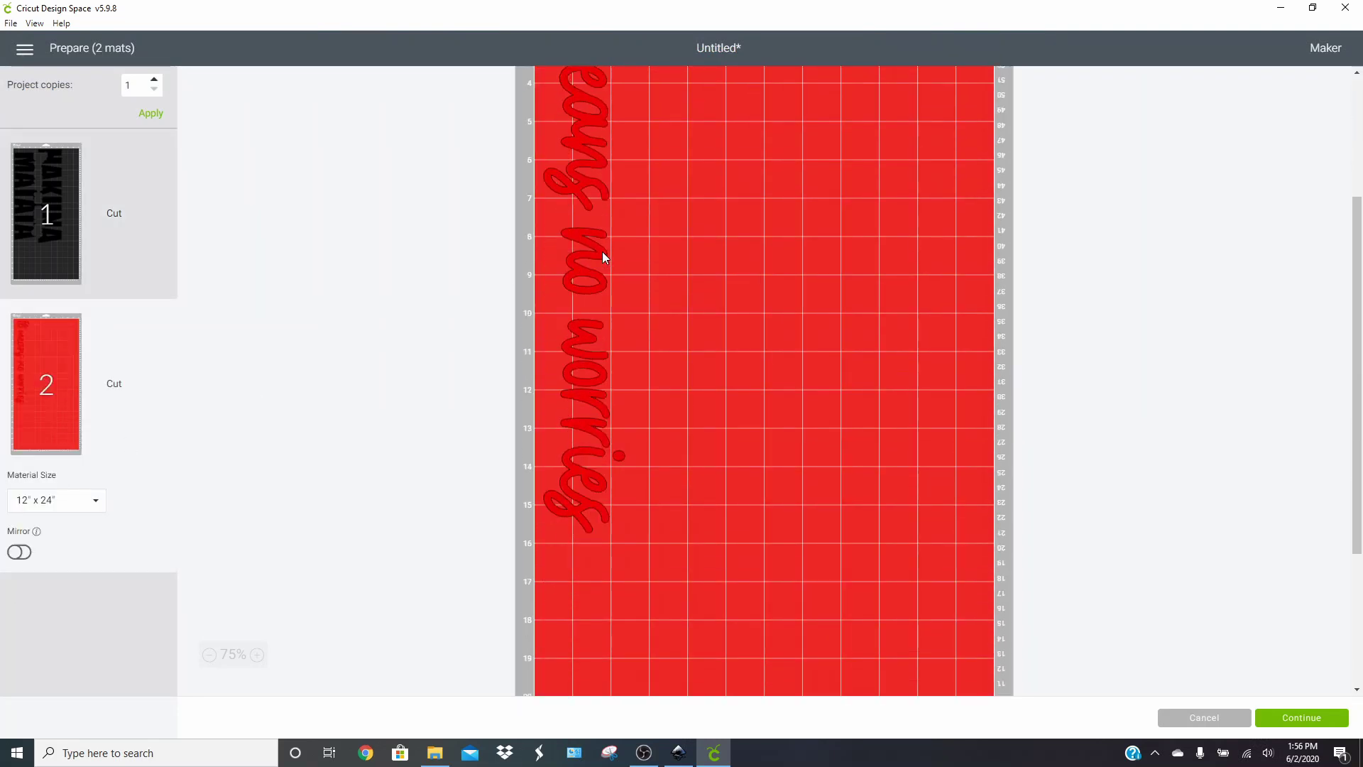
pyautogui.scroll(6, 601, 253)
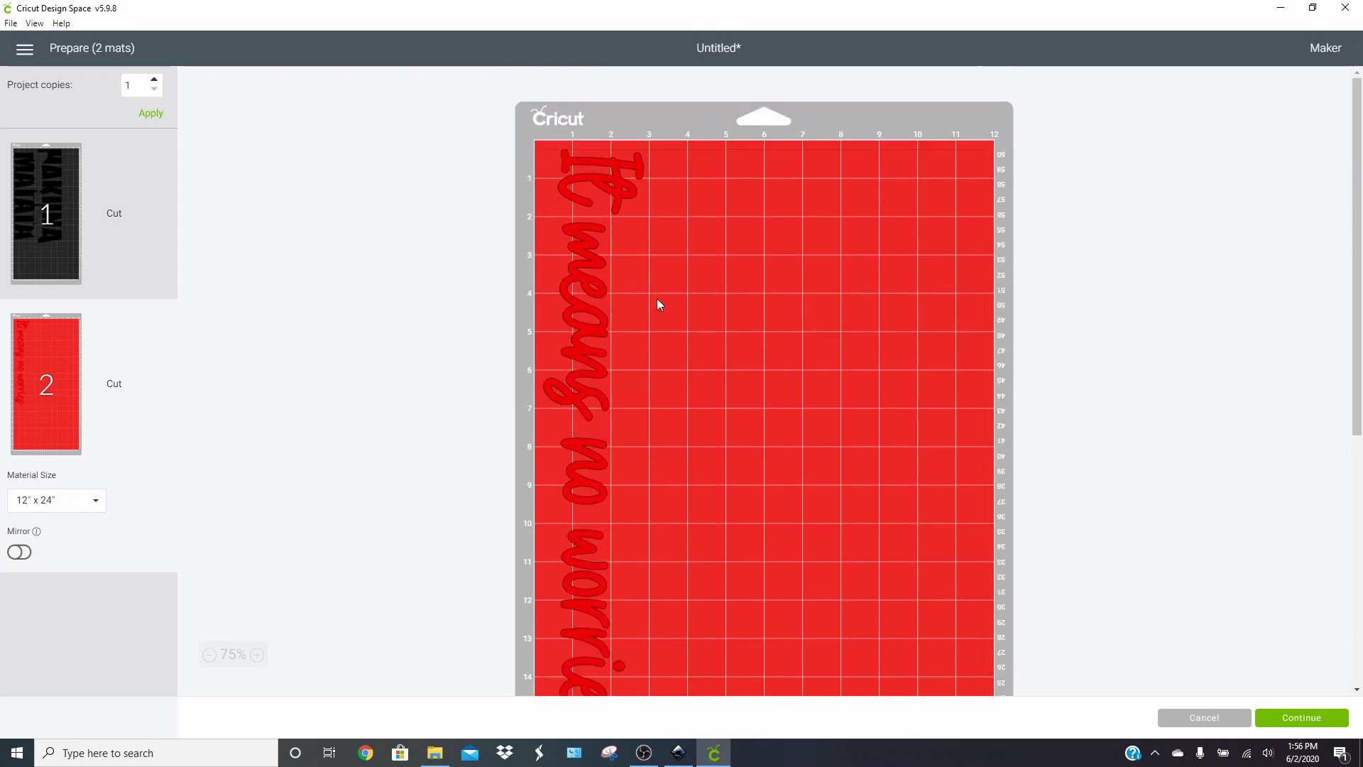
pyautogui.click(1193, 718)
pyautogui.click(913, 505)
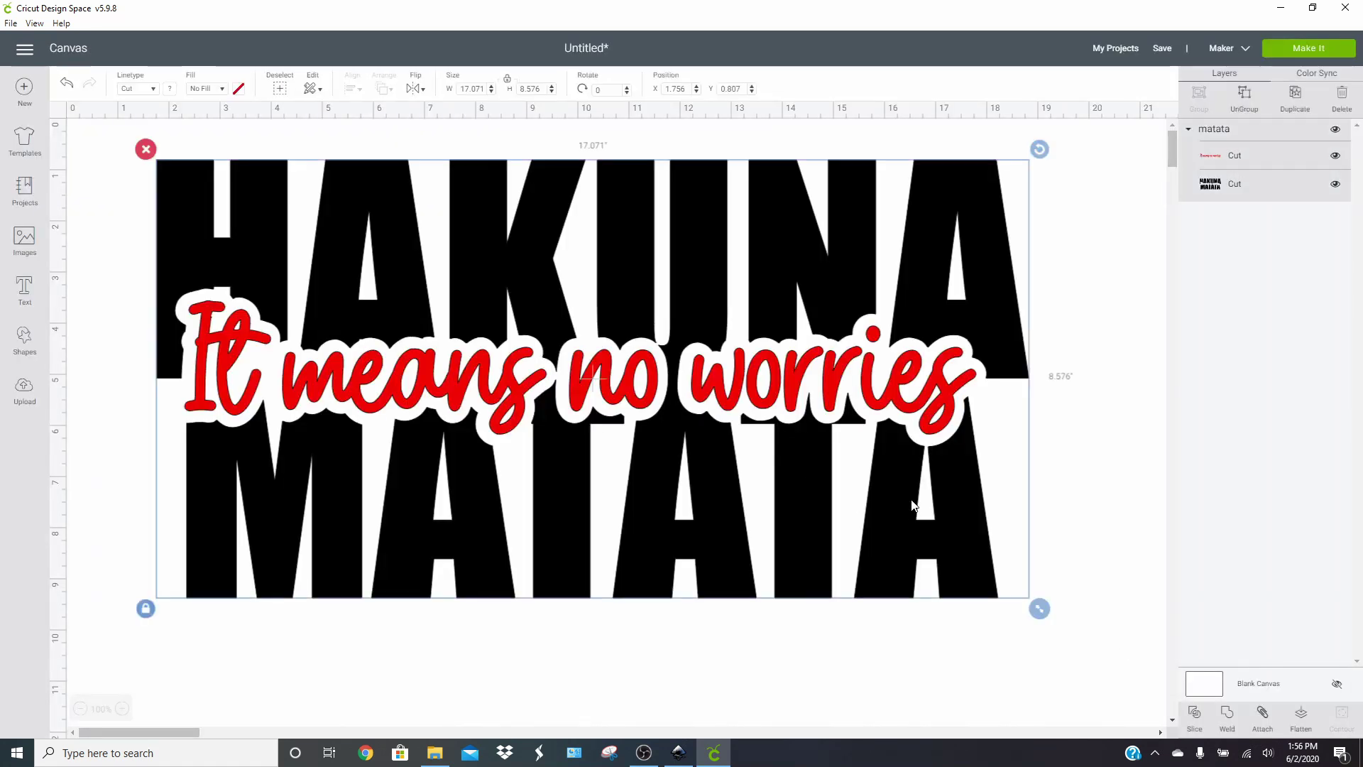